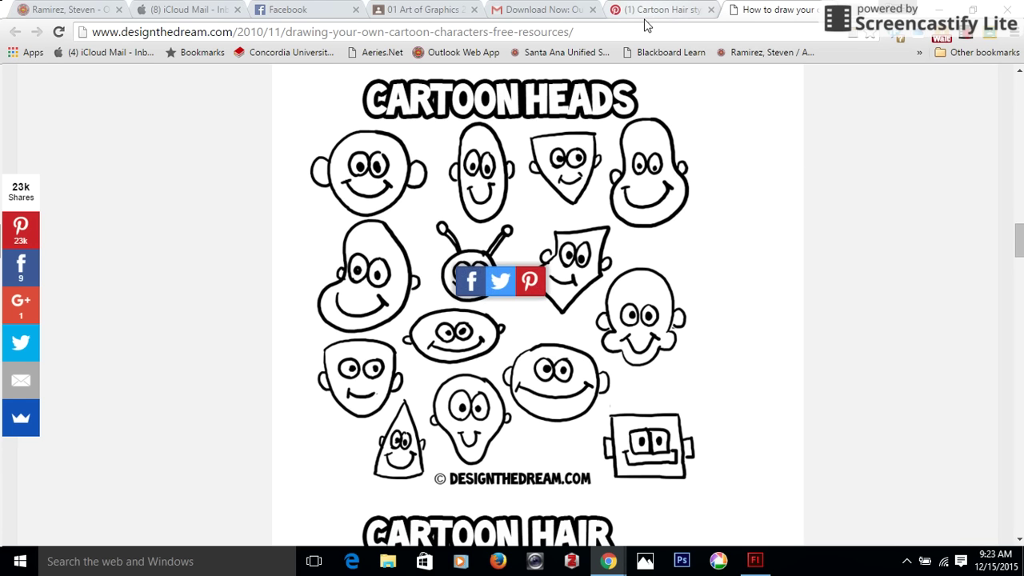
Scroll up and down the designthedream page to browse its cartoon heads, hair, mouths and noses.
scroll(721, 160, "up", 20)
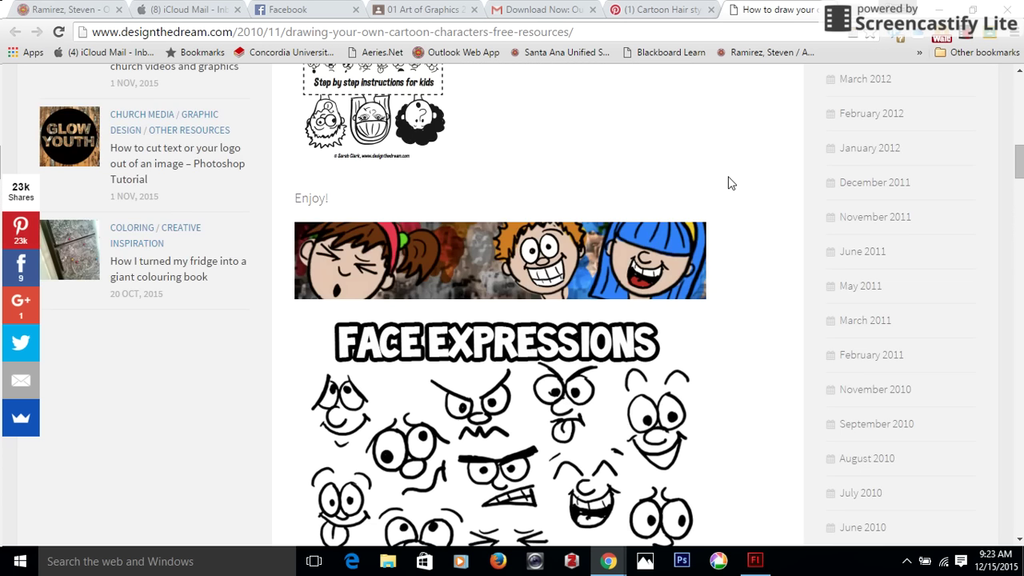
scroll(730, 183, "down", 20)
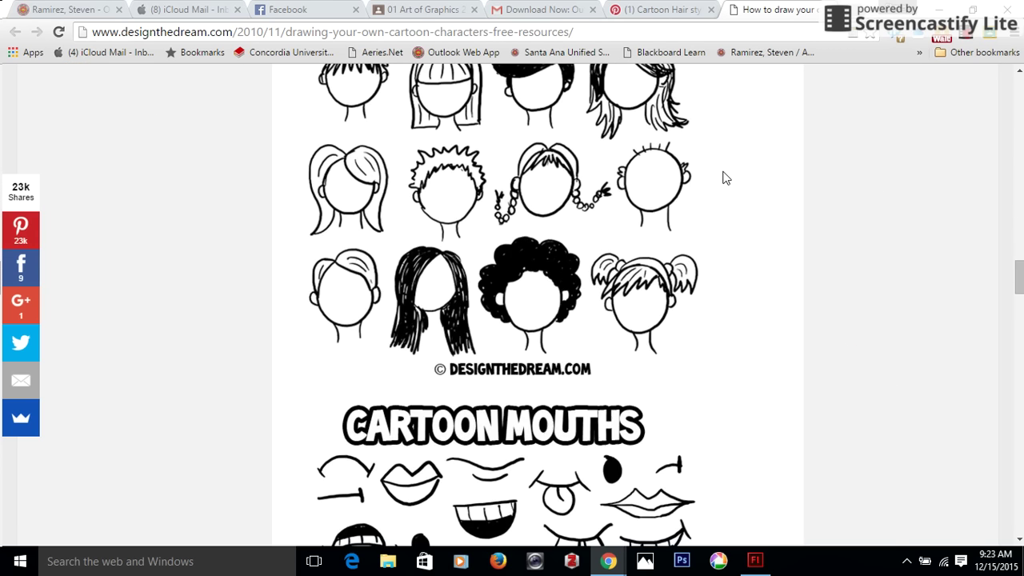
scroll(725, 176, "down", 5)
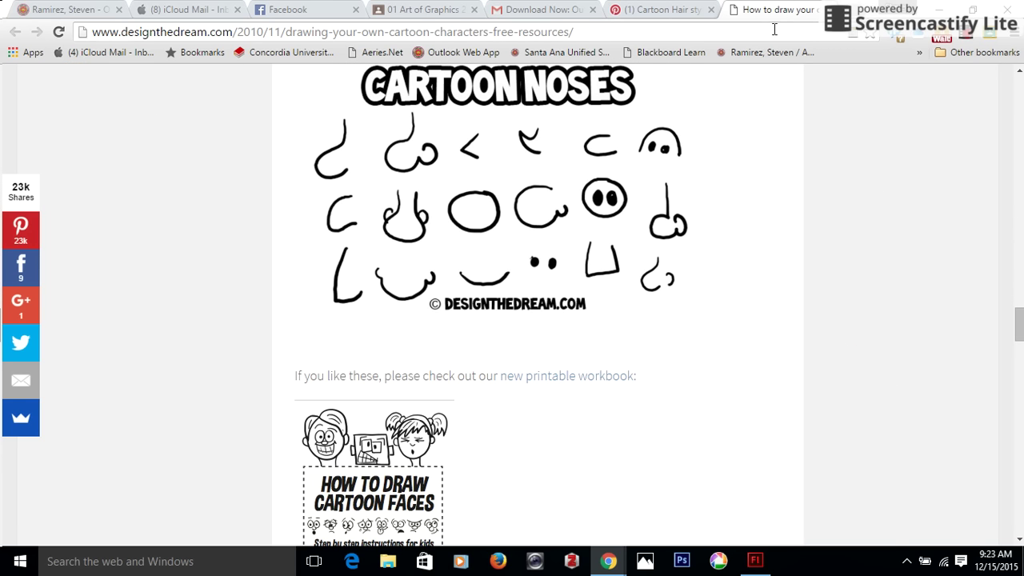
scroll(699, 208, "up", 3)
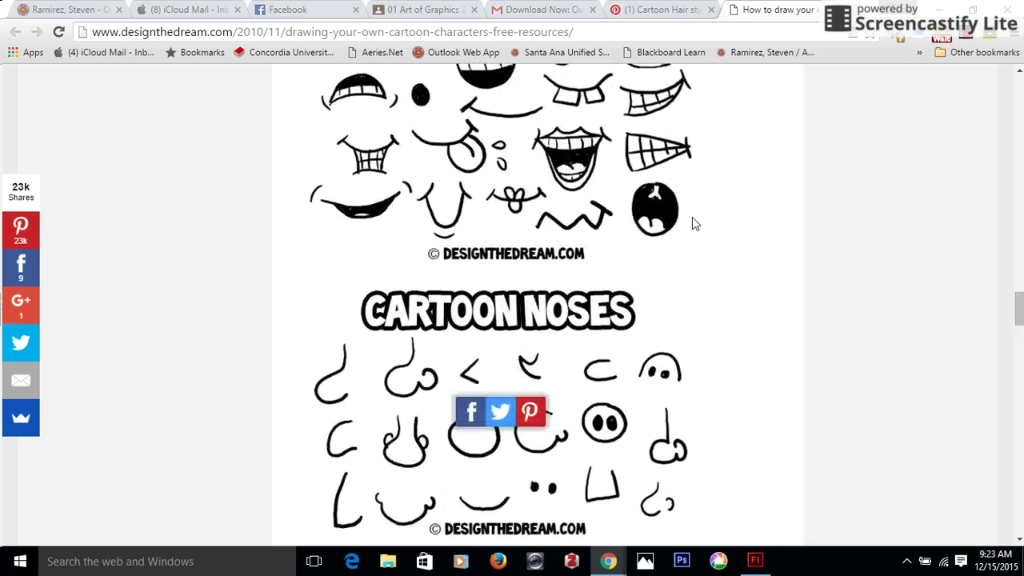
Create a new ActionScript 3.0 document in Flash and set its stage colour to blue #0000FF.
left_click(754, 559)
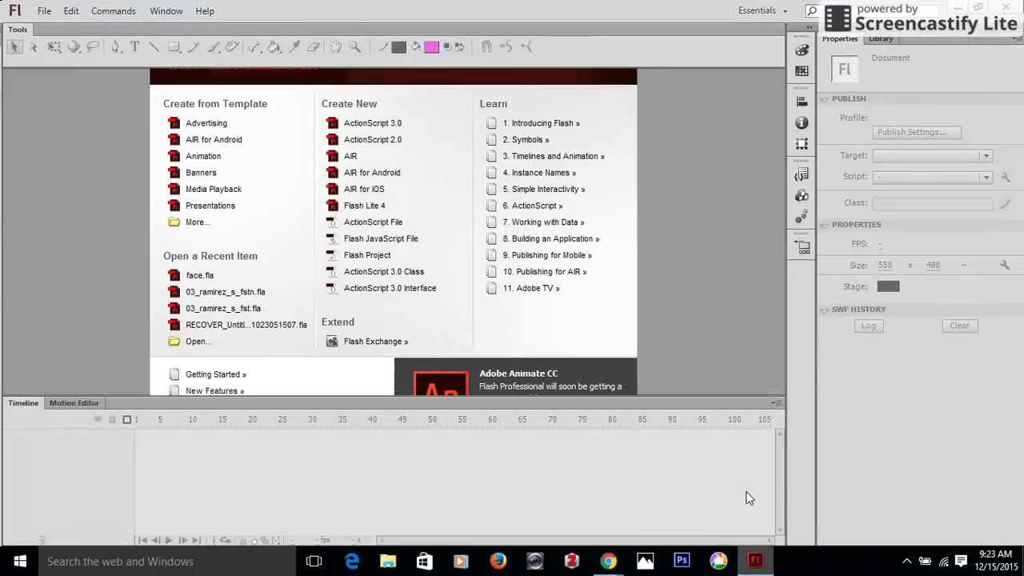
left_click(374, 128)
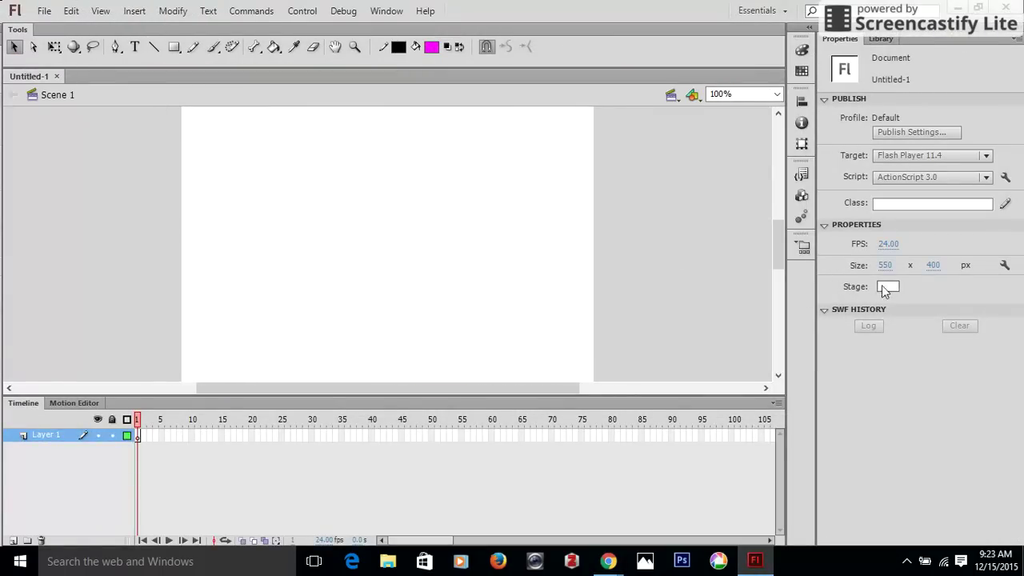
left_click(886, 286)
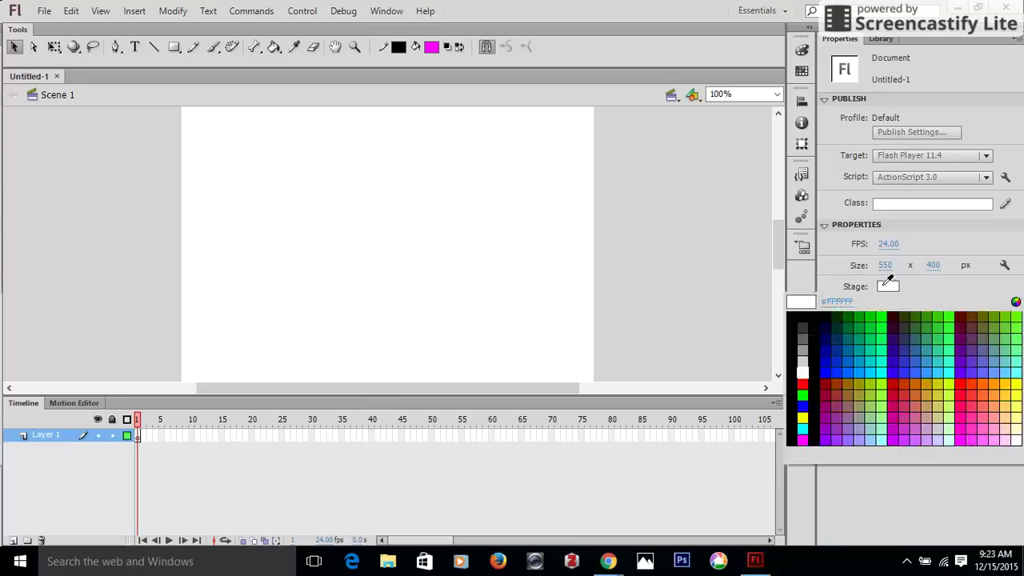
left_click(801, 405)
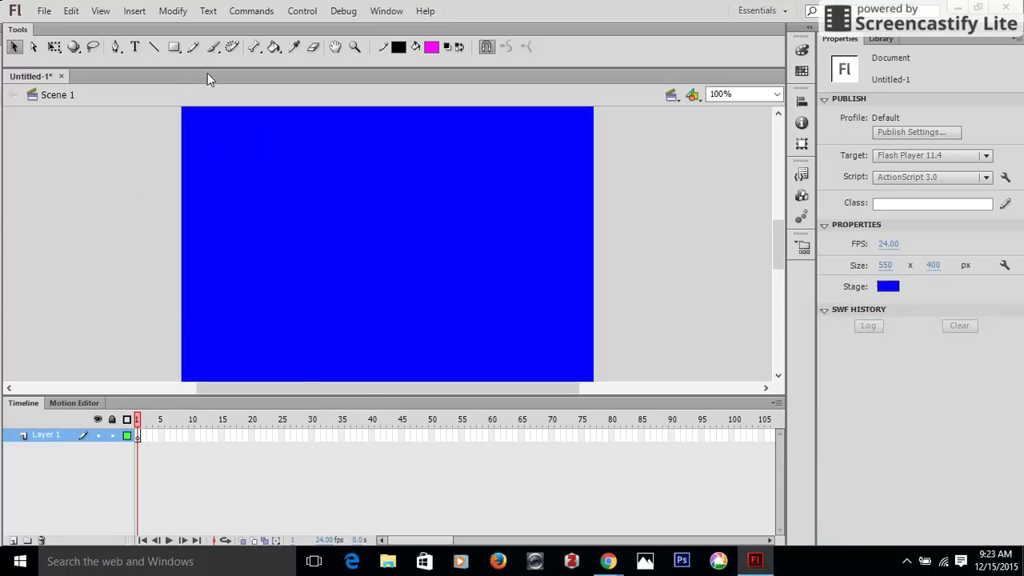
Paste the Cartoon Heads bitmap onto the stage and drag it up-left to about X -132, Y -68.
right_click(254, 195)
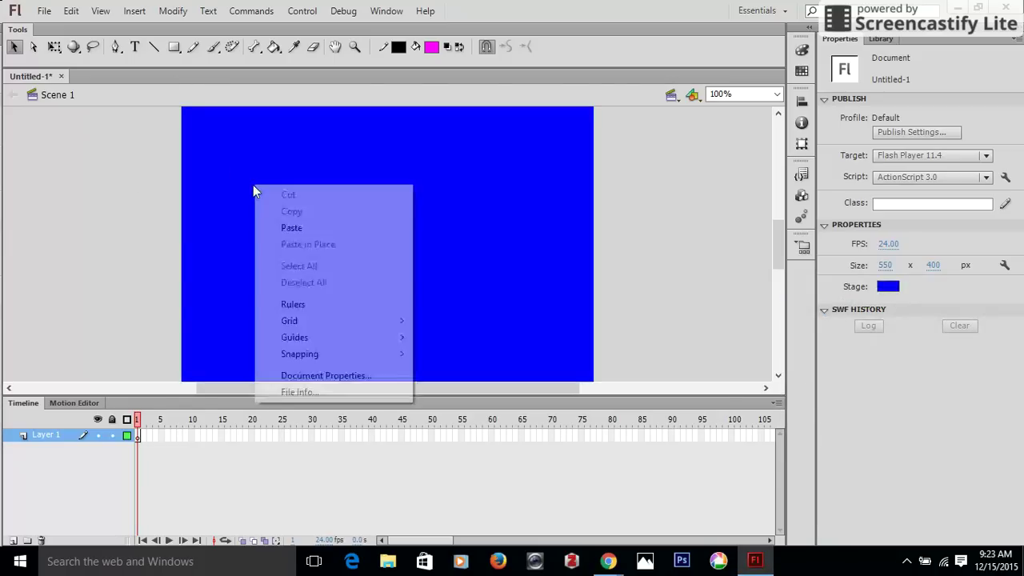
left_click(312, 231)
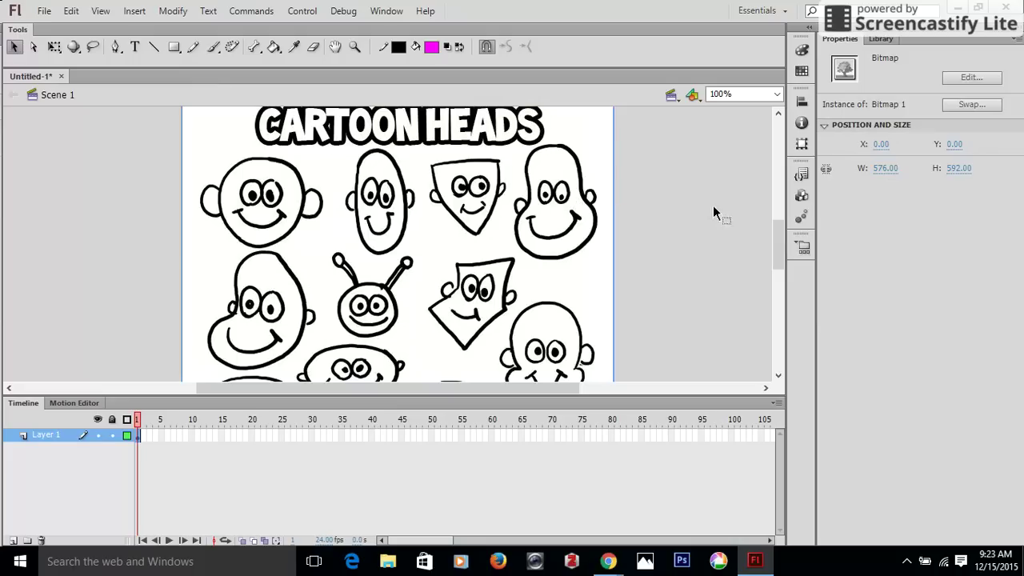
scroll(716, 196, "up", 4)
scroll(689, 204, "down", 3)
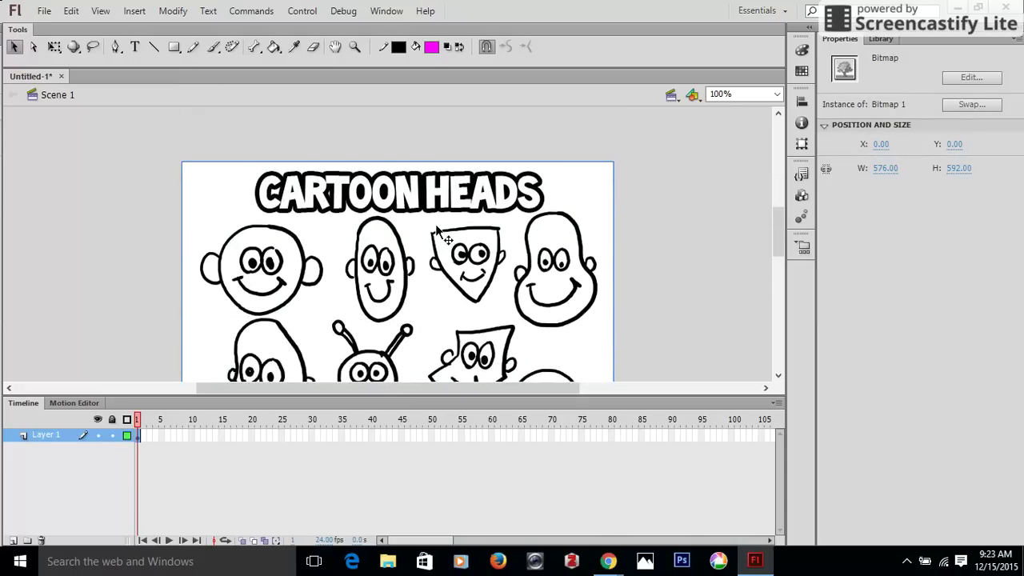
left_click_drag(435, 232, 337, 182)
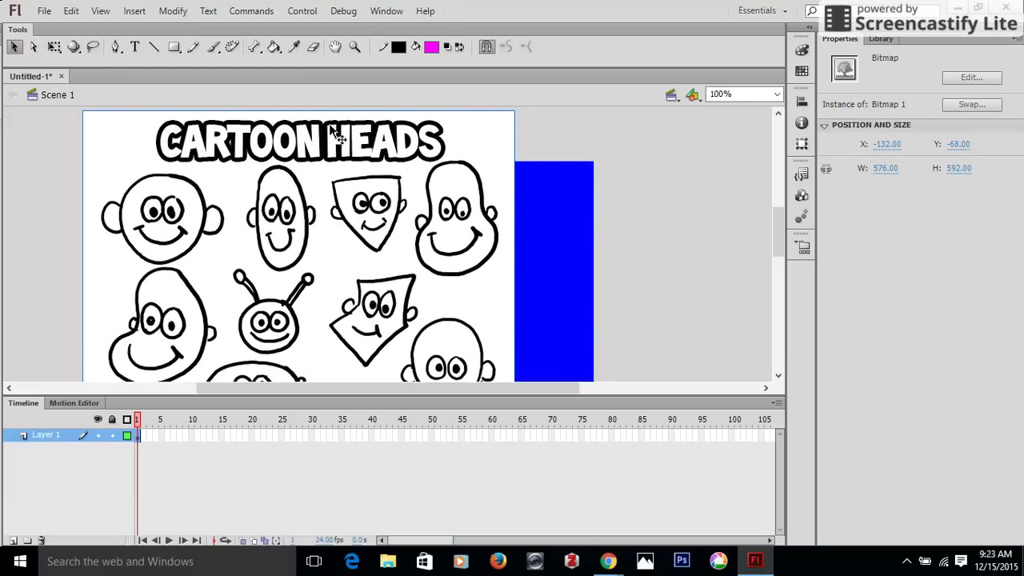
left_click(387, 11)
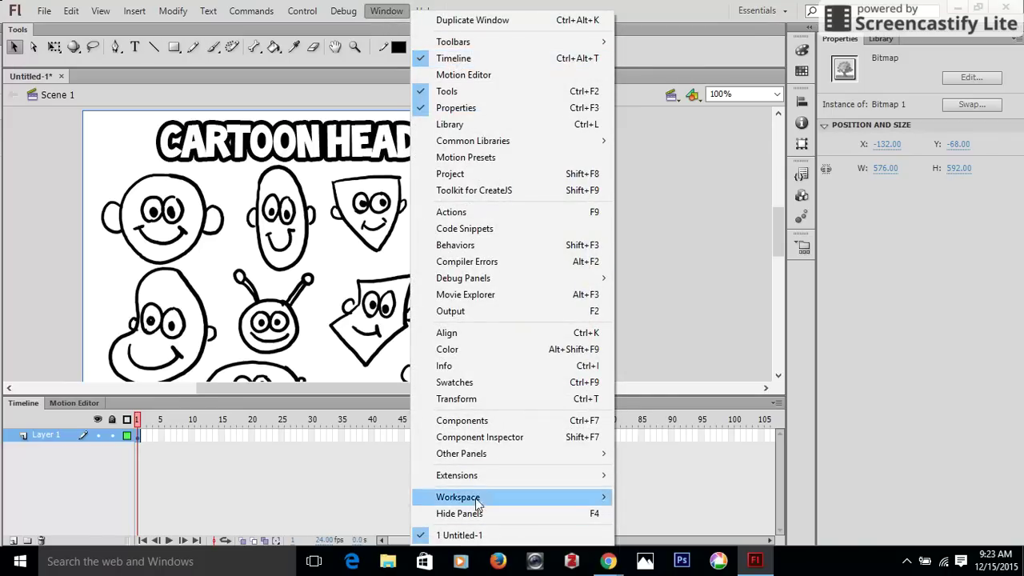
mouse_move(477, 498)
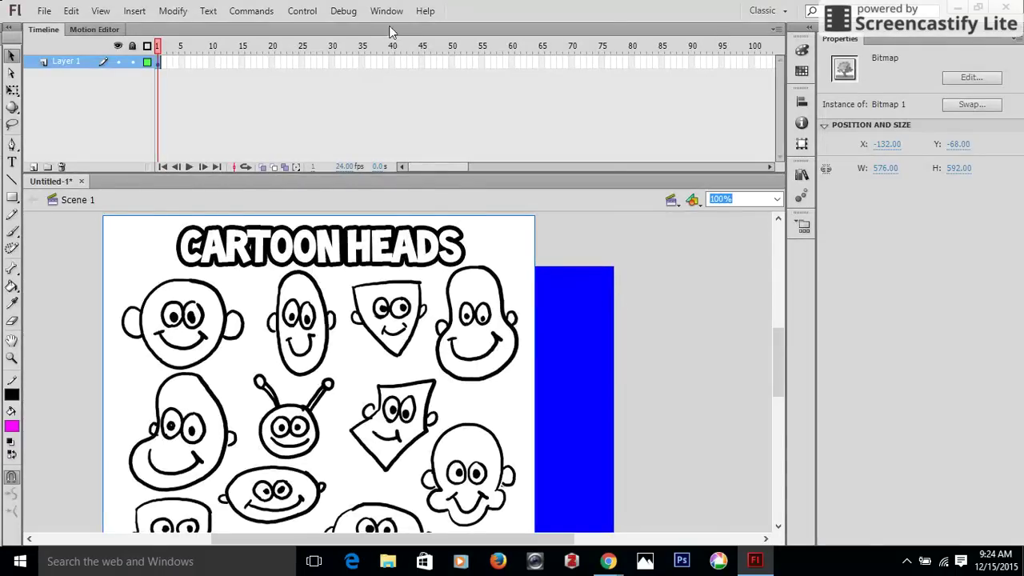
left_click(386, 11)
mouse_move(472, 496)
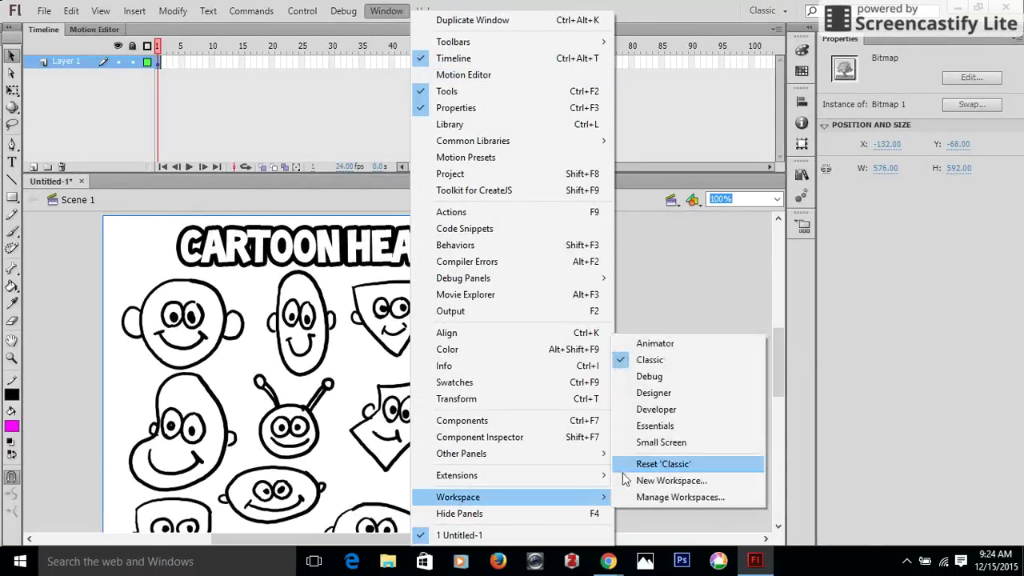
left_click(667, 342)
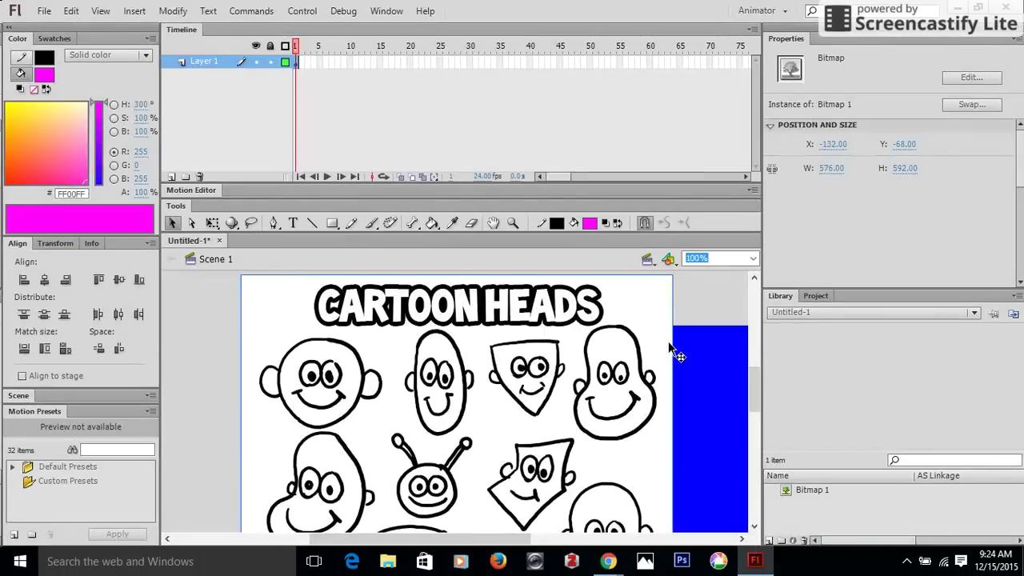
left_click(386, 11)
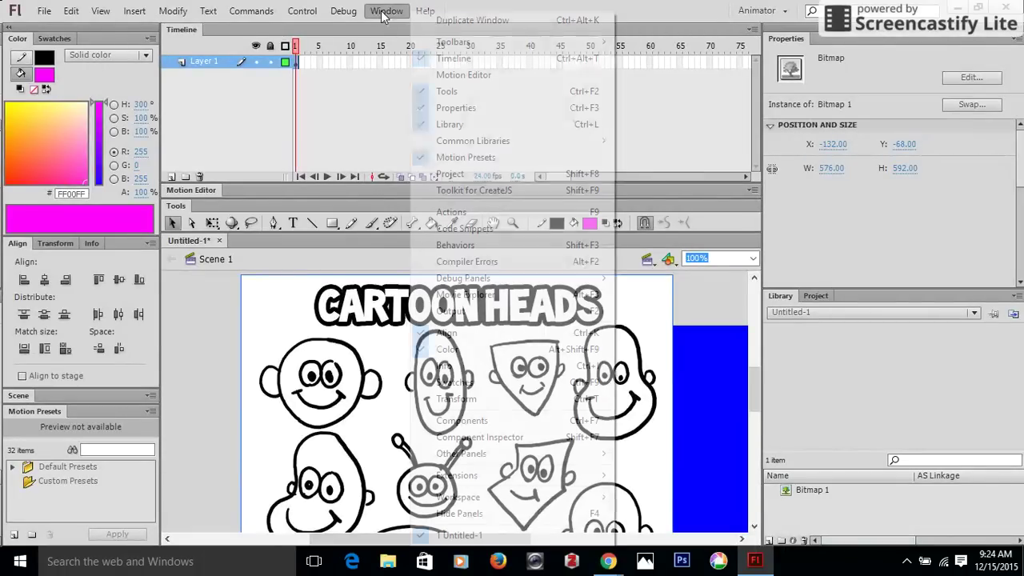
mouse_move(460, 502)
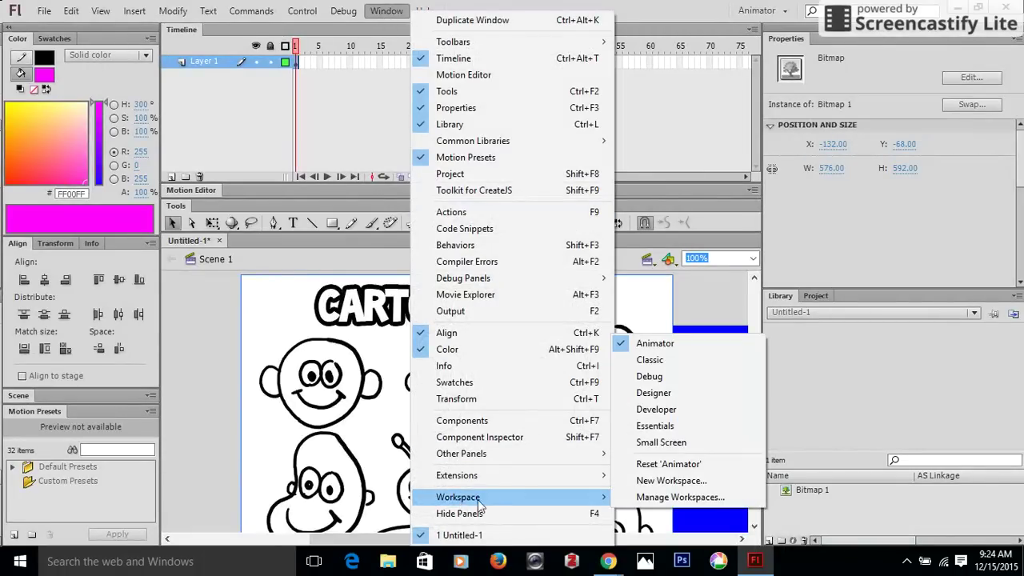
left_click(691, 395)
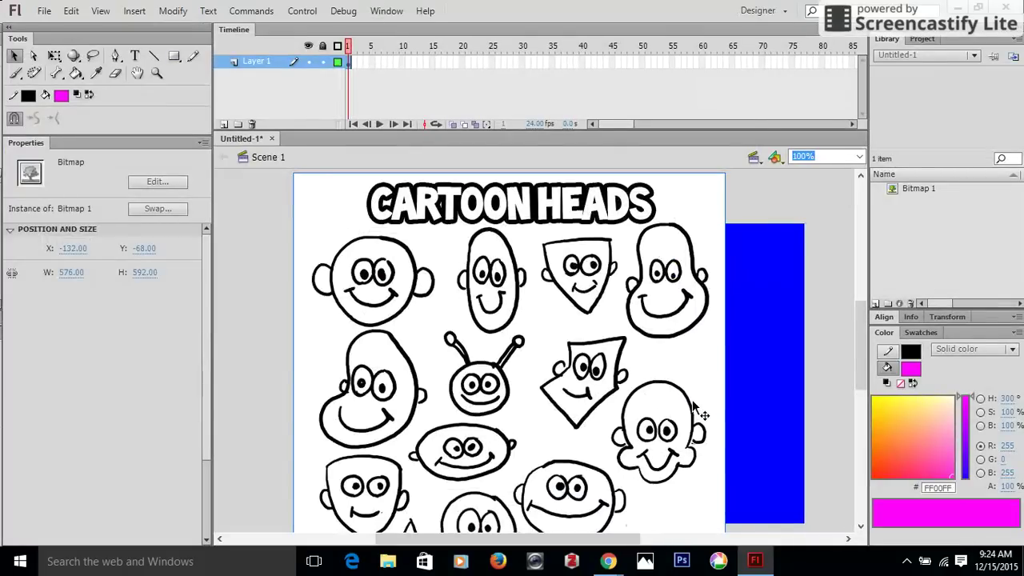
left_click(387, 11)
mouse_move(473, 496)
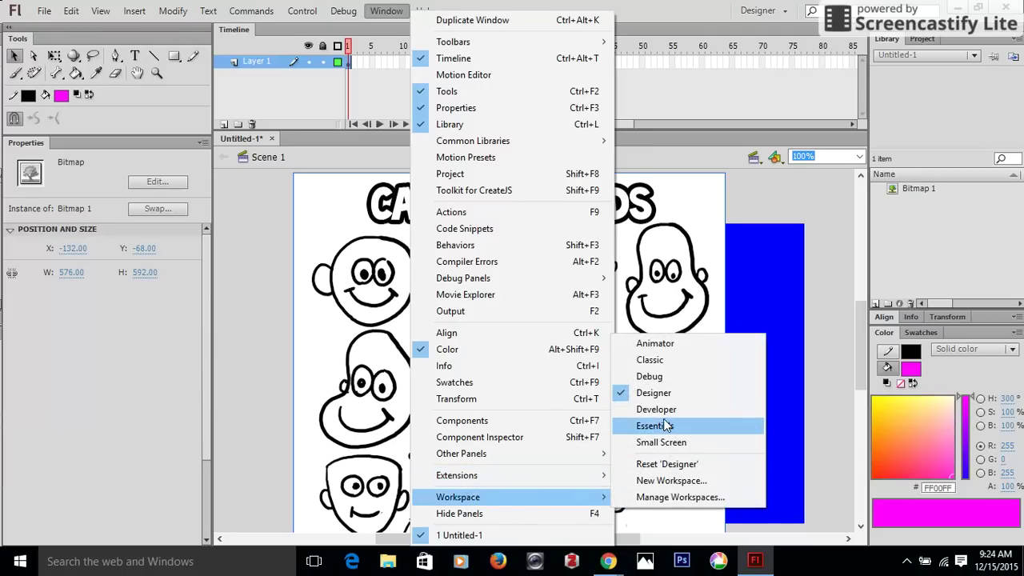
left_click(655, 425)
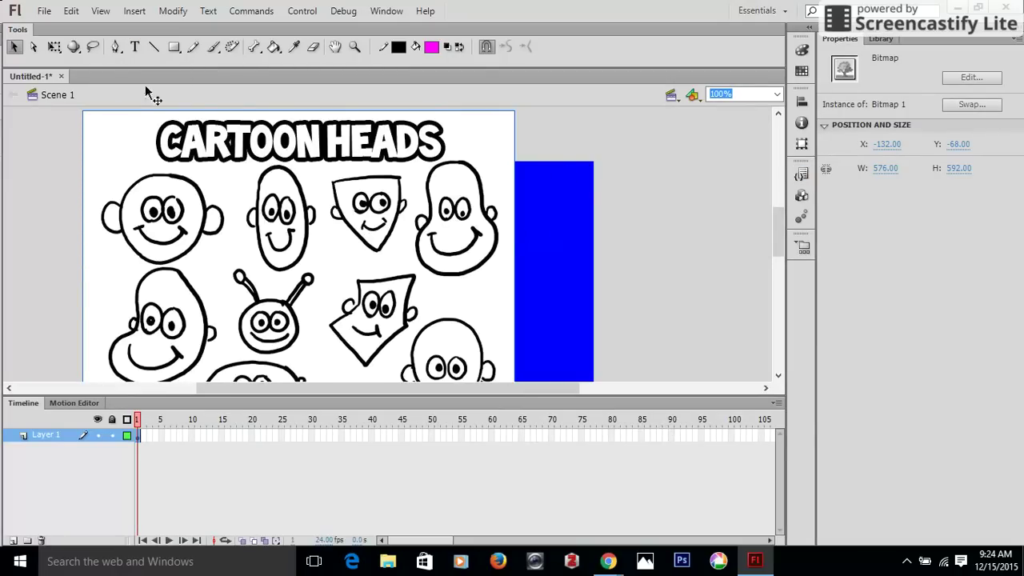
Scale the Cartoon Heads bitmap to about 310 x 318 and place it at X -102.85, Y -30.95.
left_click(53, 47)
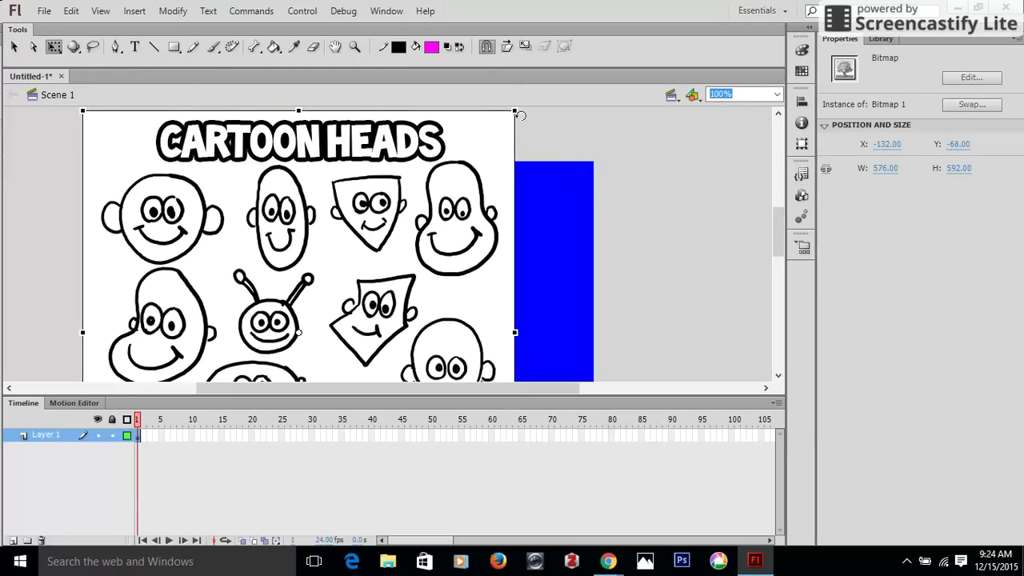
left_click_drag(510, 115, 353, 268)
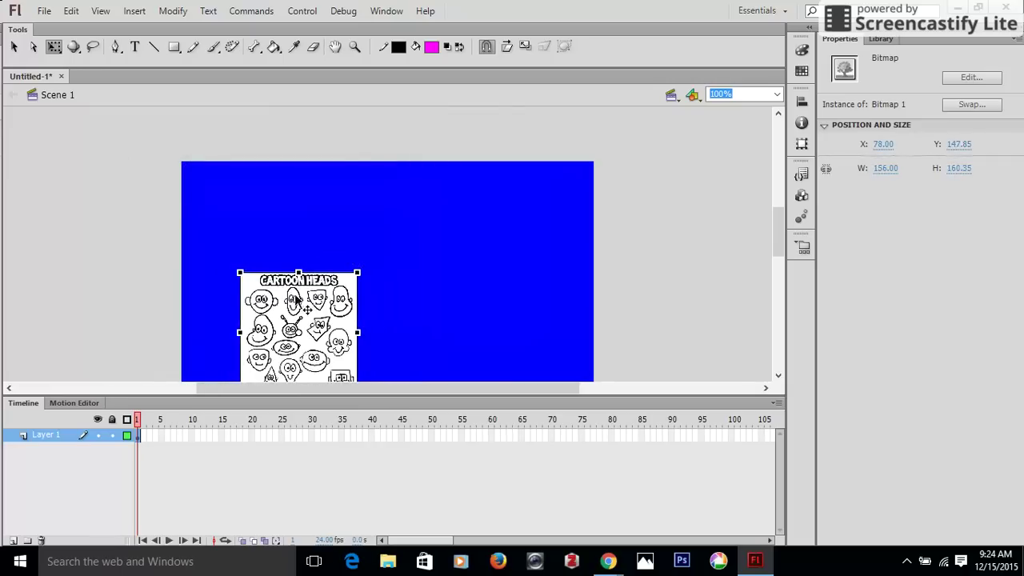
left_click_drag(305, 307, 227, 199)
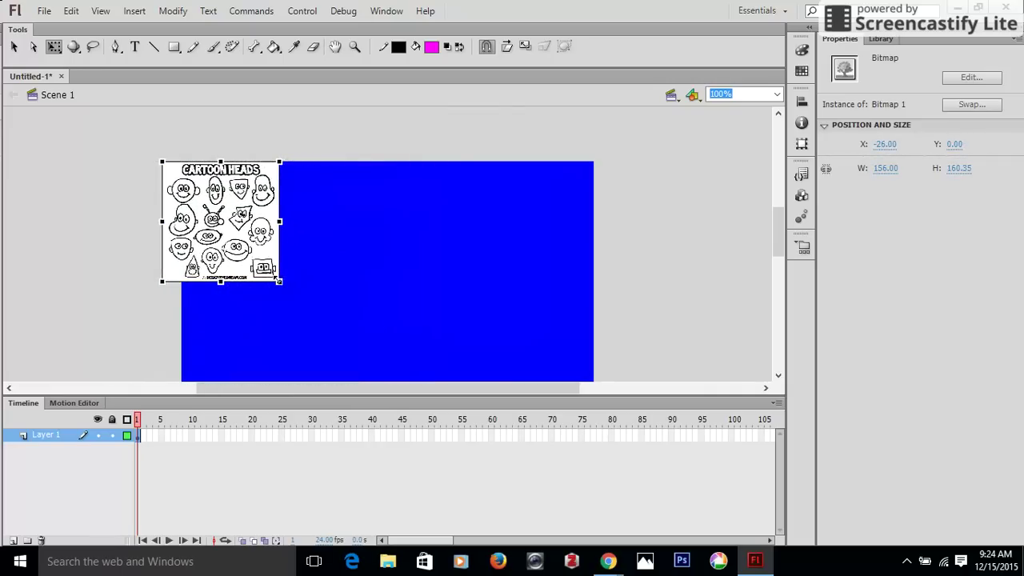
left_click_drag(279, 280, 338, 344)
left_click_drag(304, 240, 305, 279)
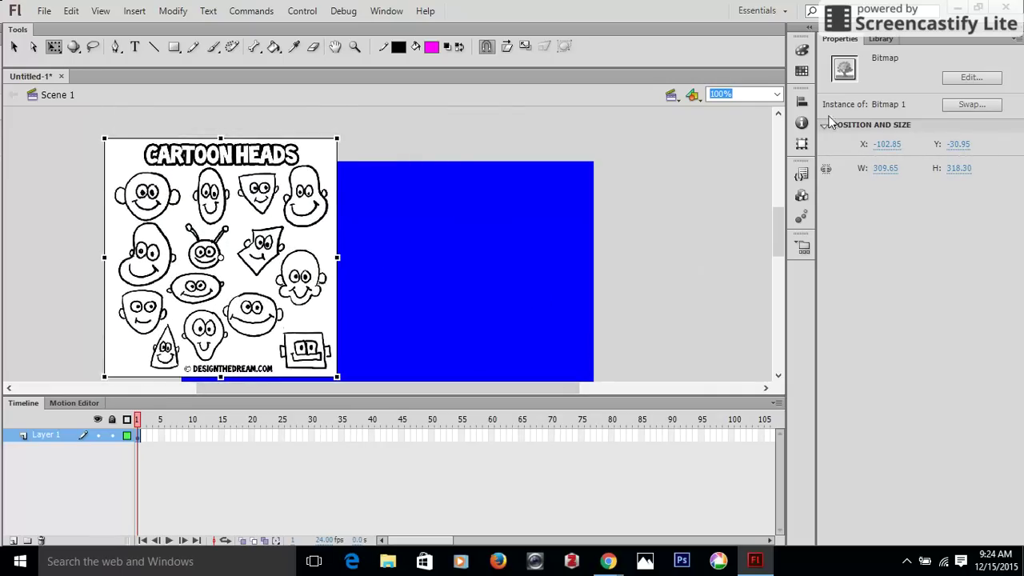
left_click(173, 47)
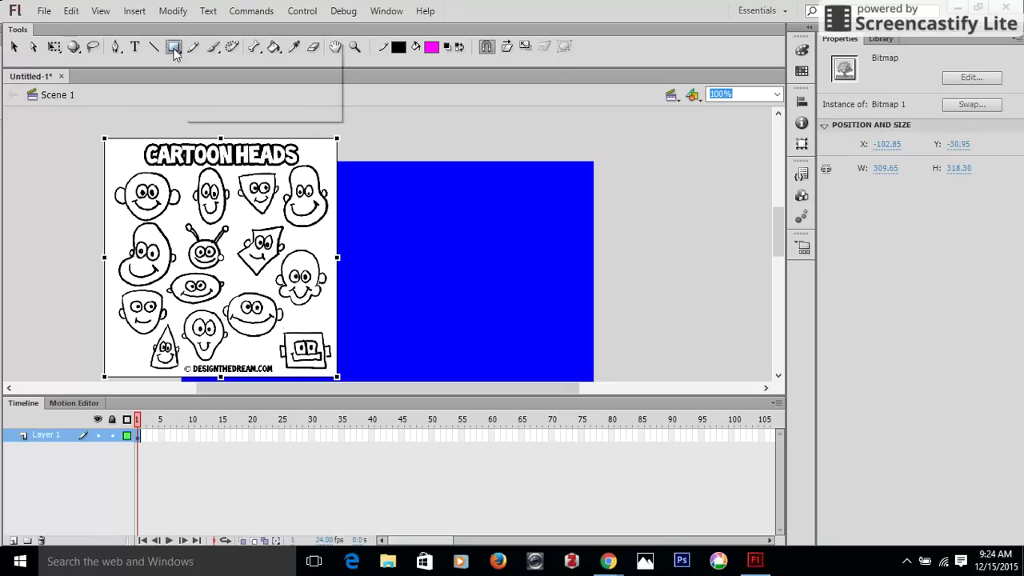
Draw a circle for the face on the stage using the Oval tool in Object Drawing mode.
left_click(237, 64)
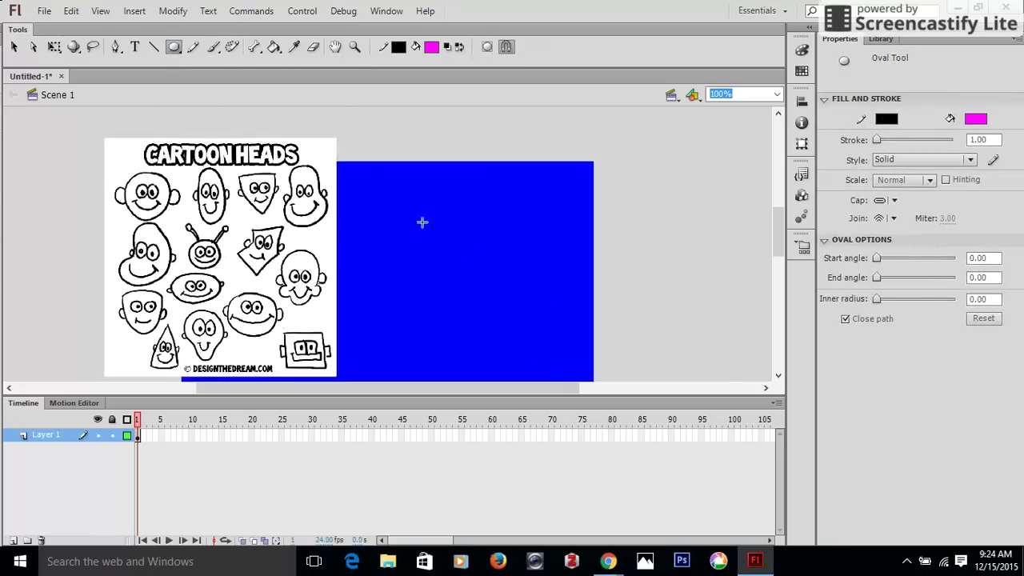
left_click(487, 48)
left_click_drag(427, 222, 496, 299)
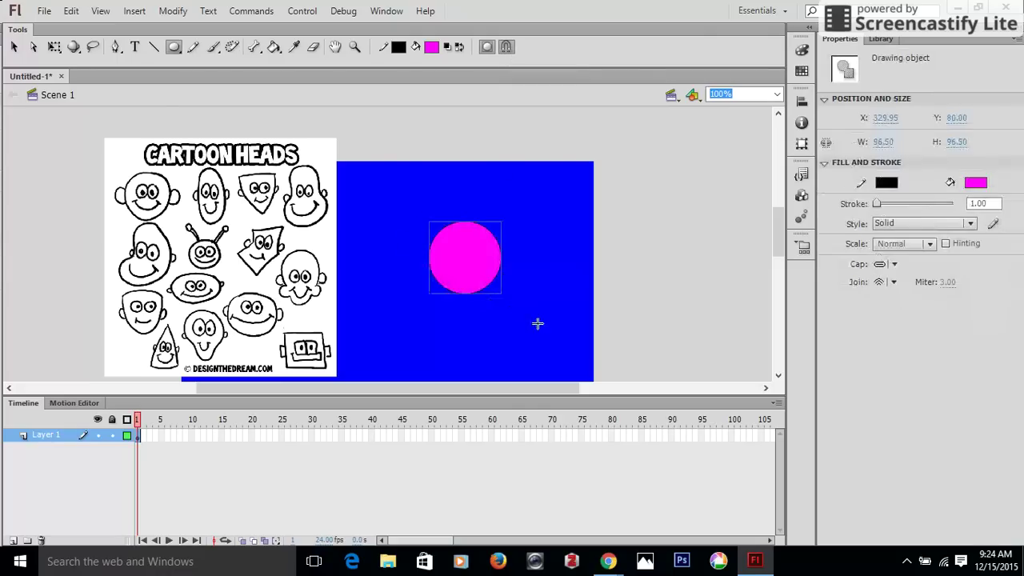
Fill the circle with yellow and thicken its black outline.
left_click(974, 183)
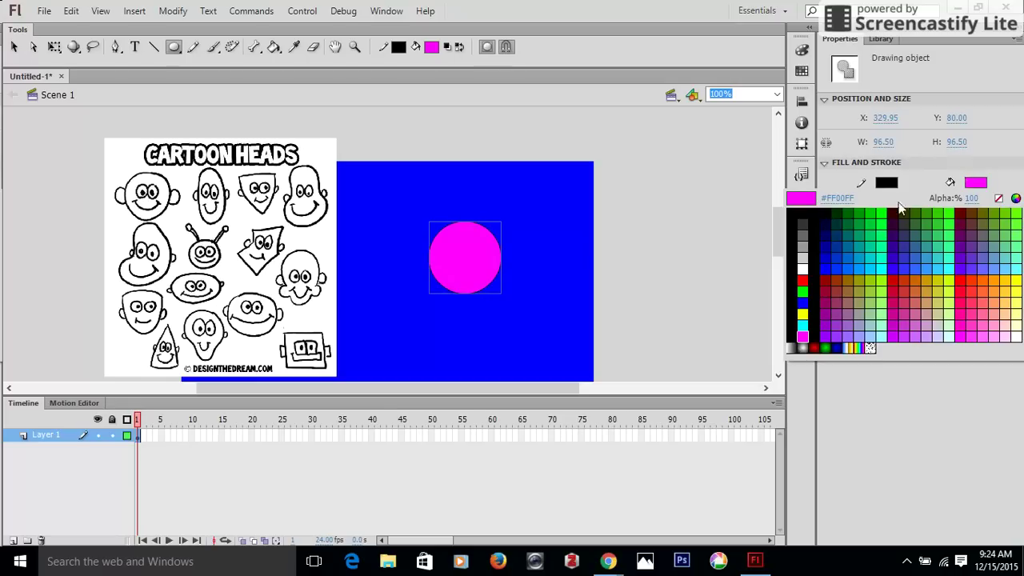
left_click(803, 312)
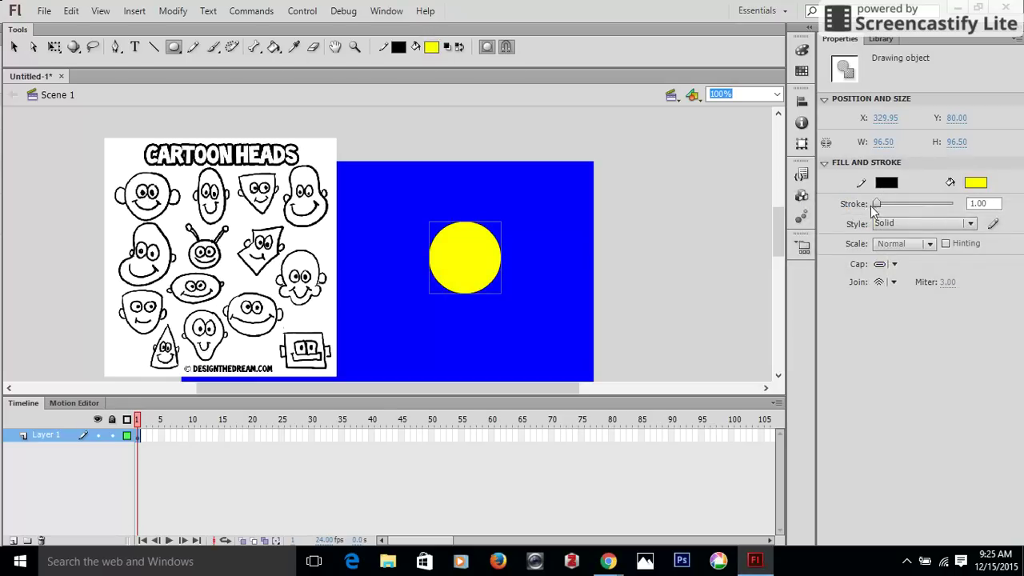
left_click_drag(877, 205, 879, 203)
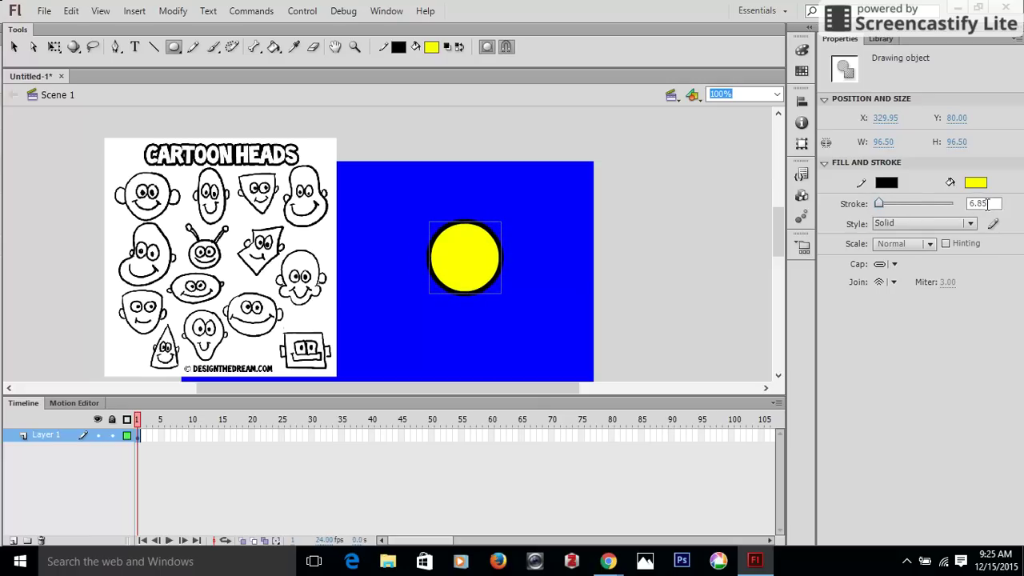
left_click(987, 203)
Set the outline width to 6 and stretch the circle into an upright oval about 112.55 x 131.30.
type("6")
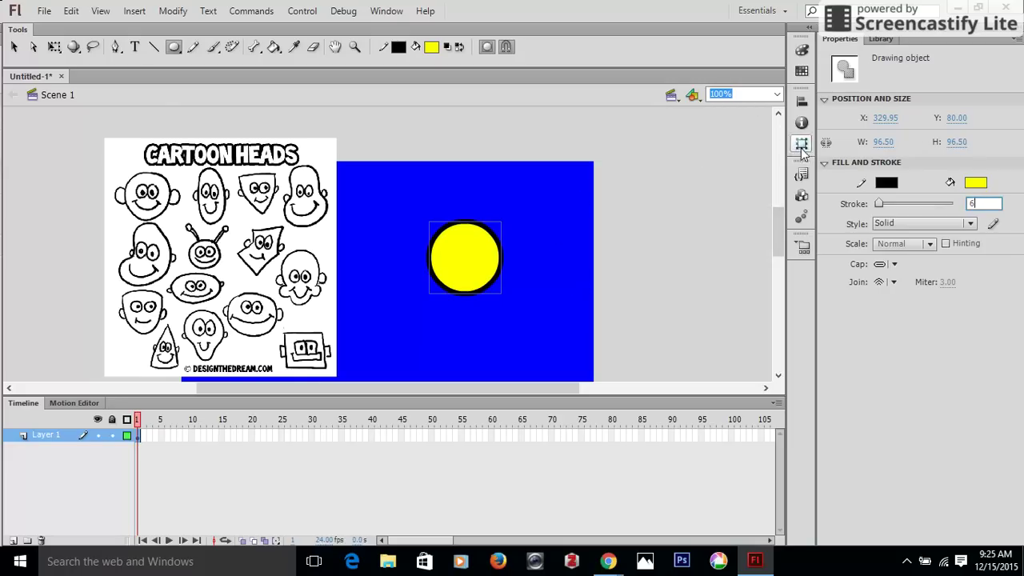
left_click(54, 46)
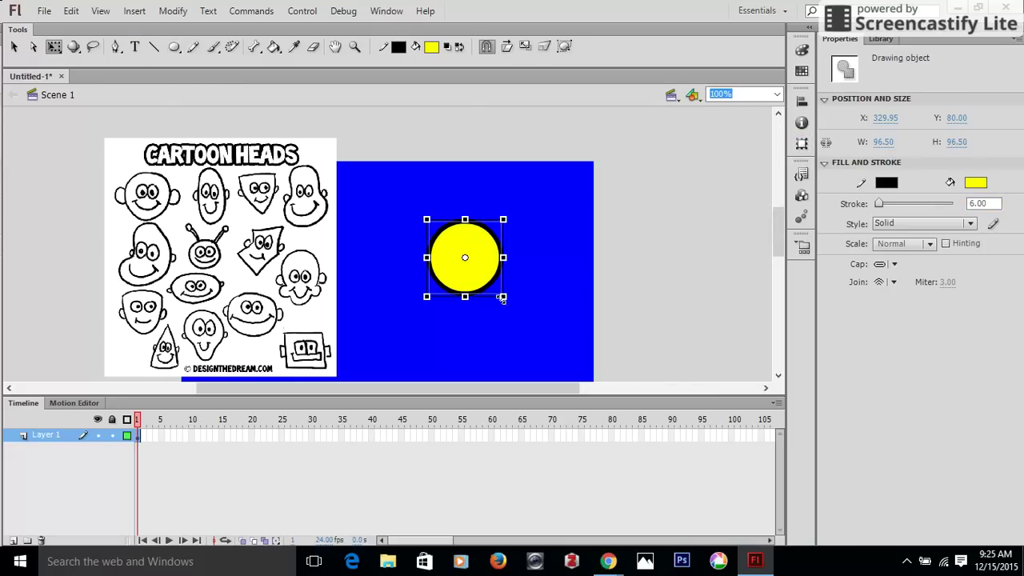
left_click_drag(502, 298, 530, 326)
left_click_drag(425, 271, 425, 271)
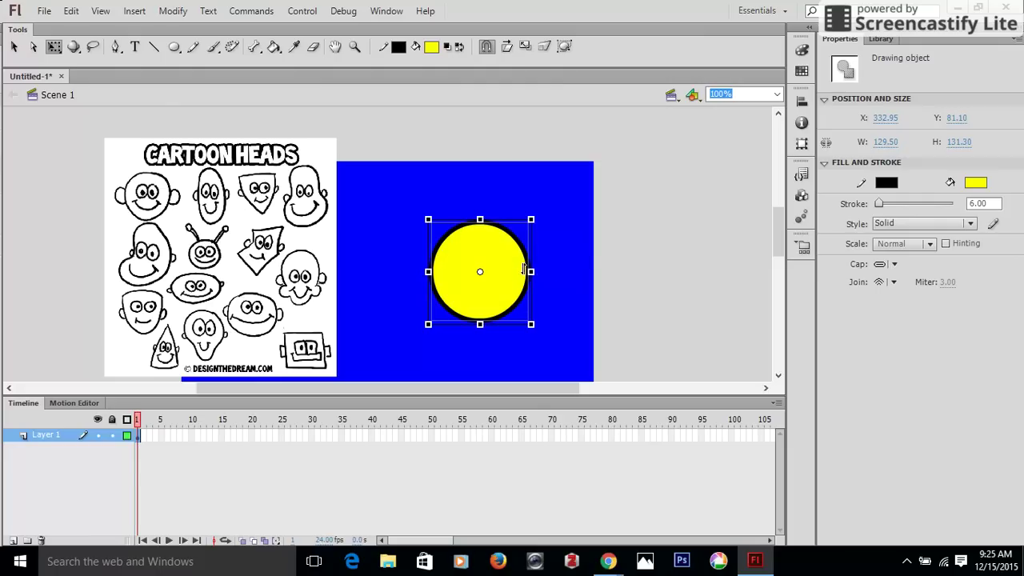
left_click_drag(530, 272, 518, 272)
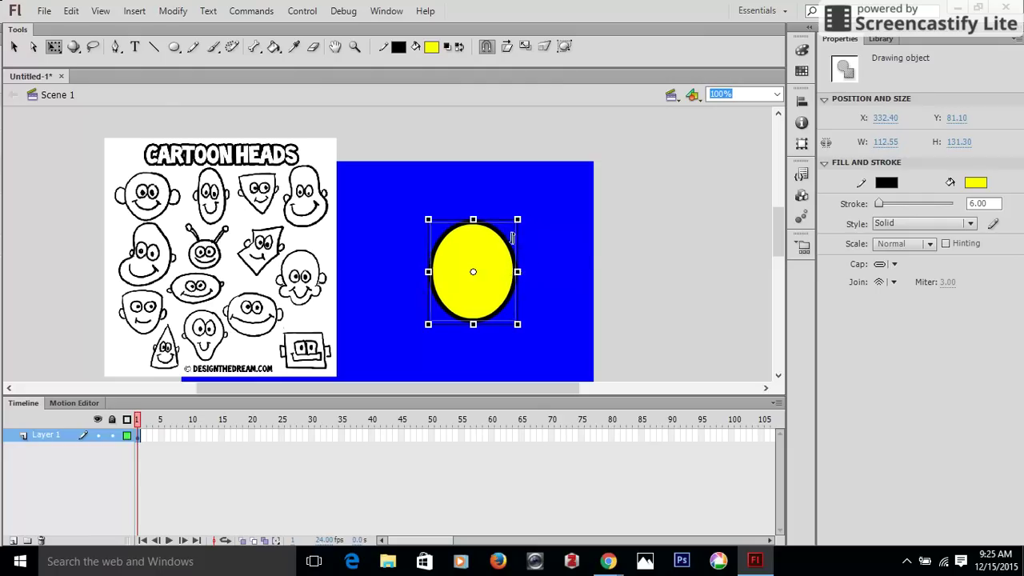
left_click(534, 230)
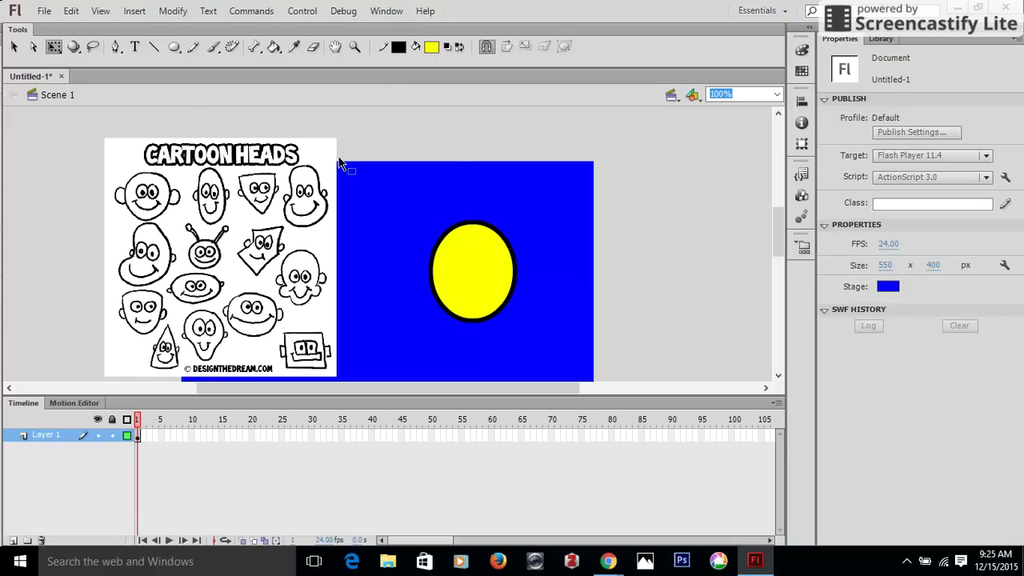
Draw a small 36 x 36 yellow circle and position it on the head's right edge as an ear.
left_click(173, 47)
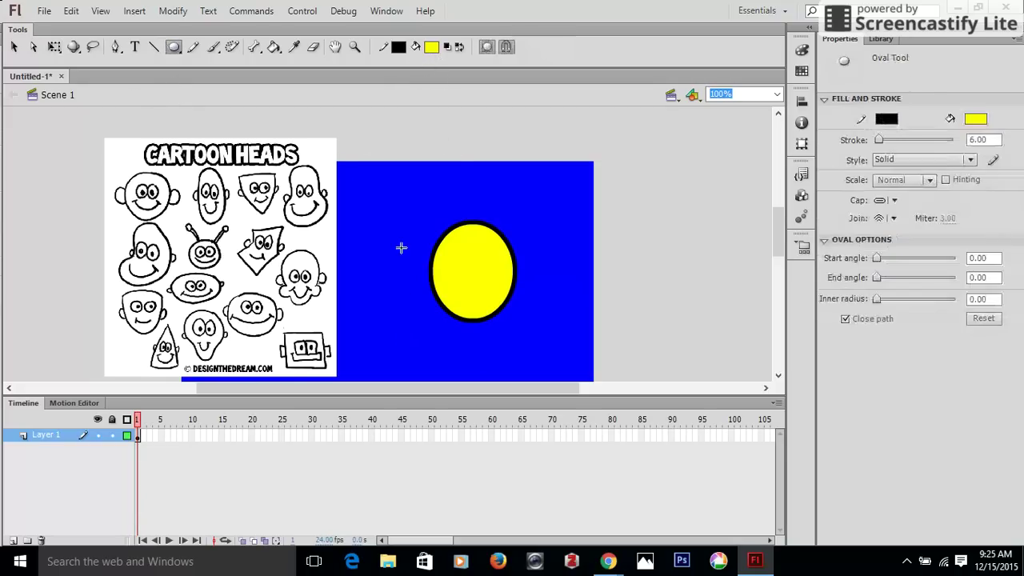
left_click_drag(419, 249, 444, 271)
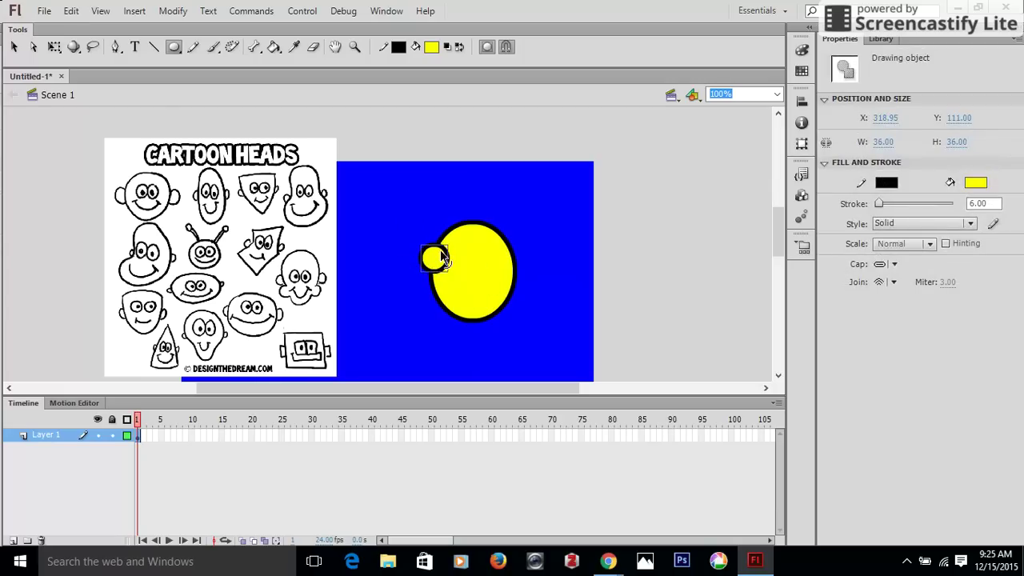
left_click_drag(439, 254, 514, 255)
double_click(514, 255)
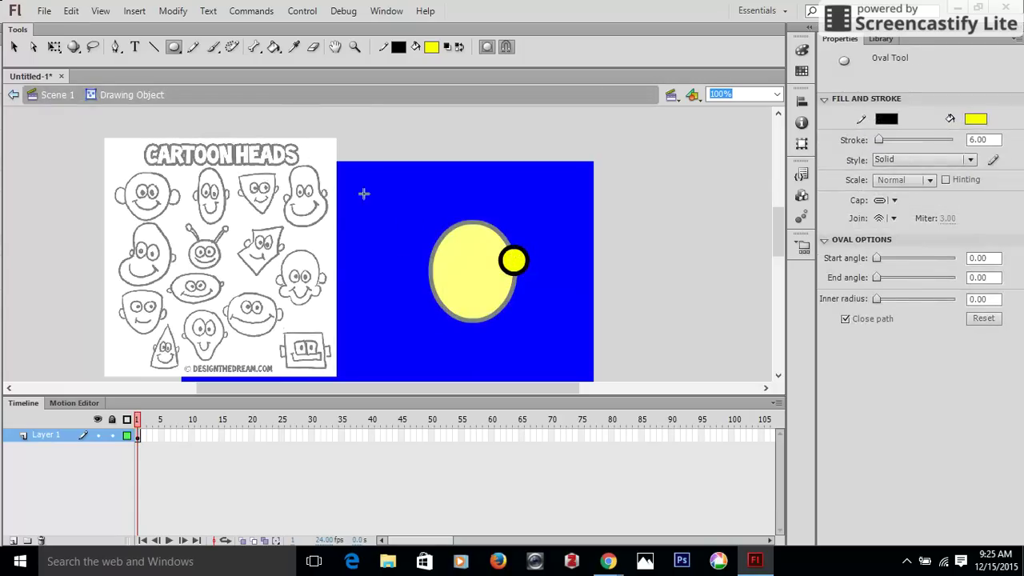
left_click(14, 46)
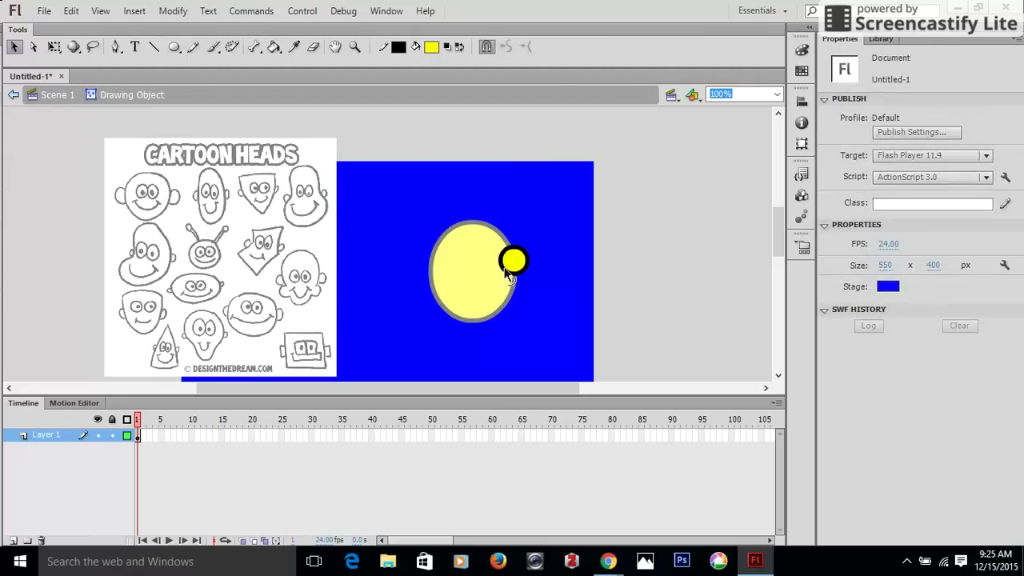
left_click_drag(510, 260, 424, 259)
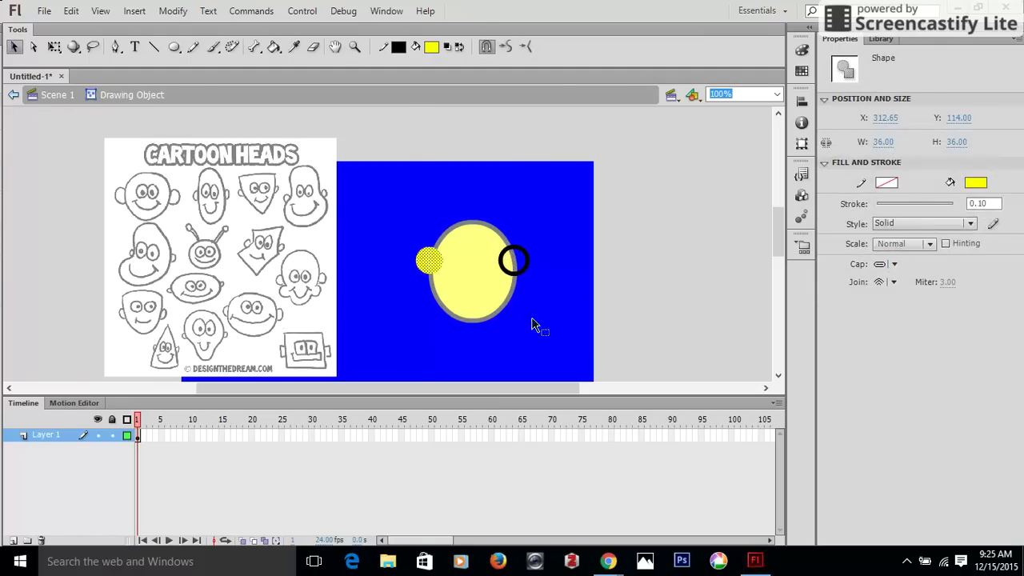
key("super")
left_click(568, 288)
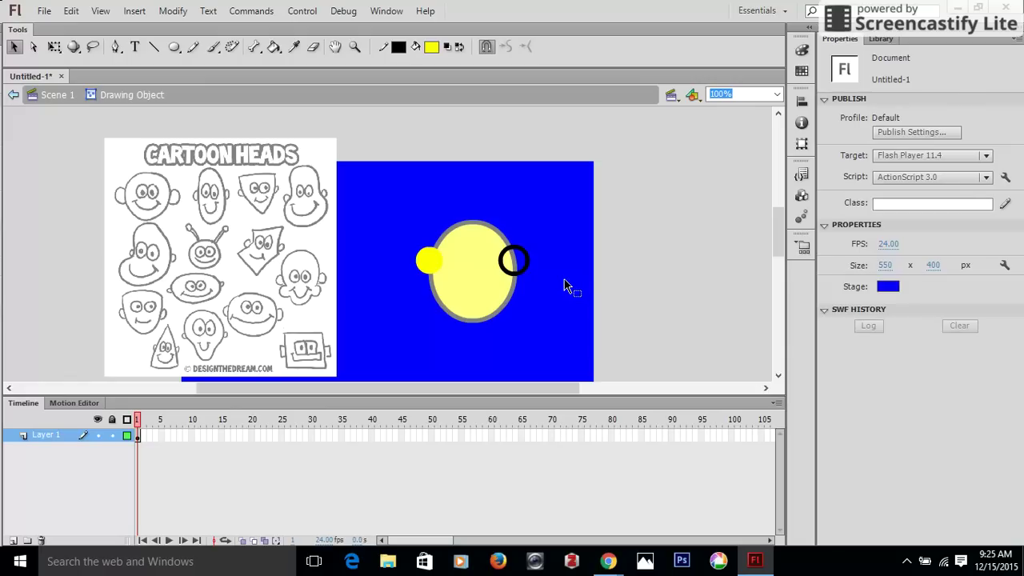
key("ctrl+z")
key("ctrl+z")
key("ctrl+z")
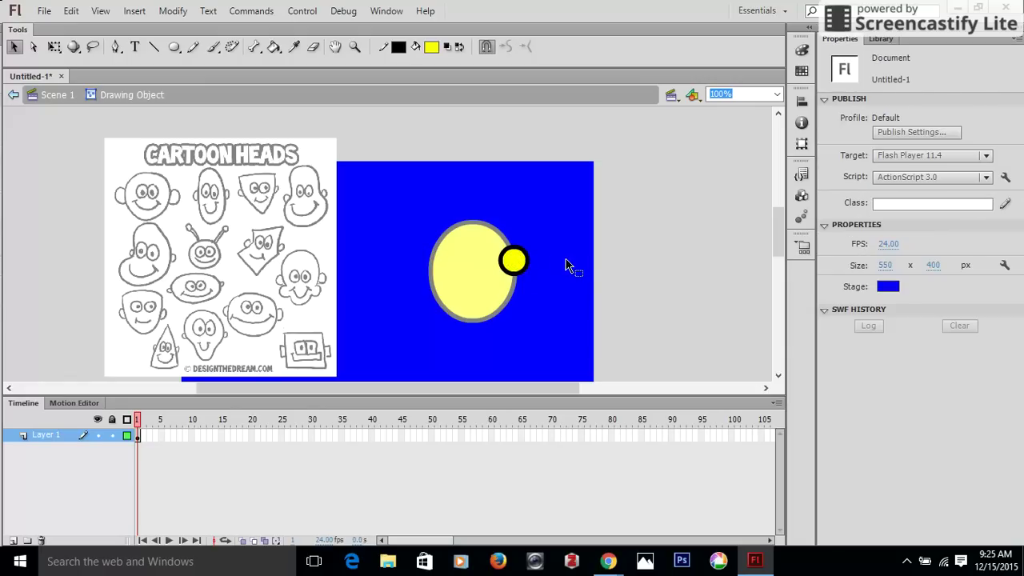
double_click(566, 264)
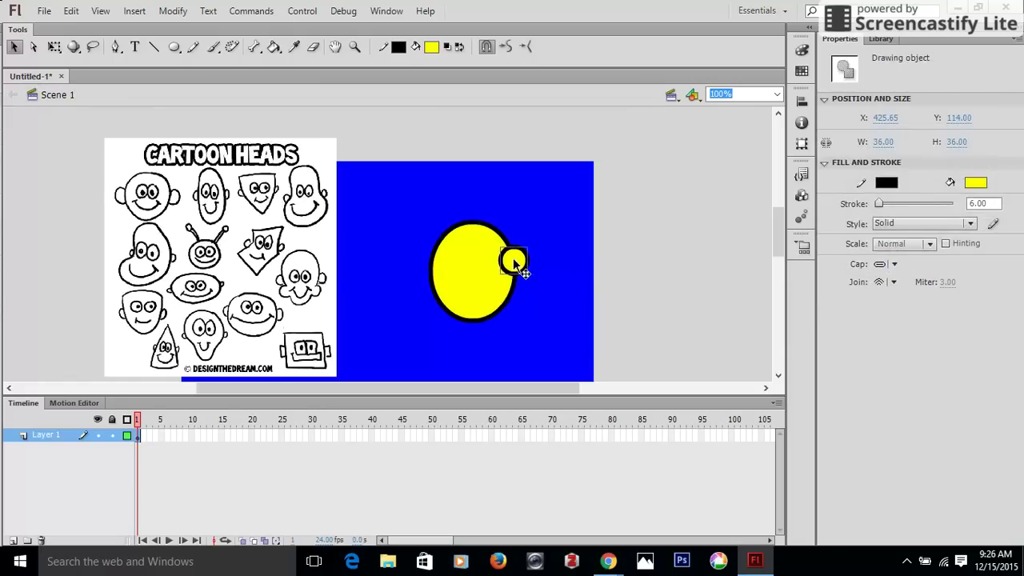
mouse_move(513, 258)
left_mouse_down()
mouse_move(432, 256)
mouse_move(512, 262)
left_mouse_up()
Copy and paste the ear circle and place the copy on the head's left side.
right_click(520, 256)
left_click(540, 262)
right_click(514, 256)
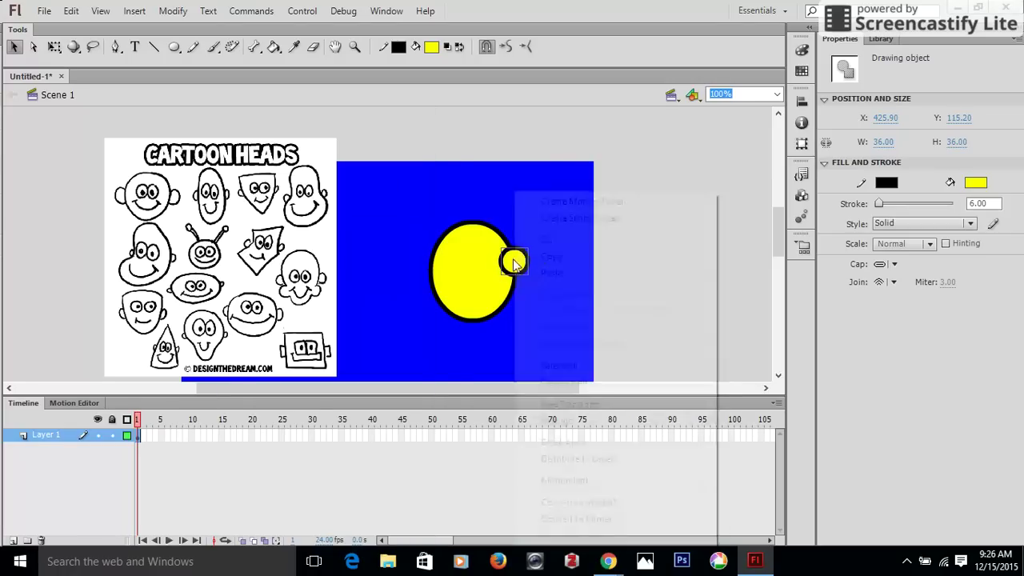
left_click(550, 275)
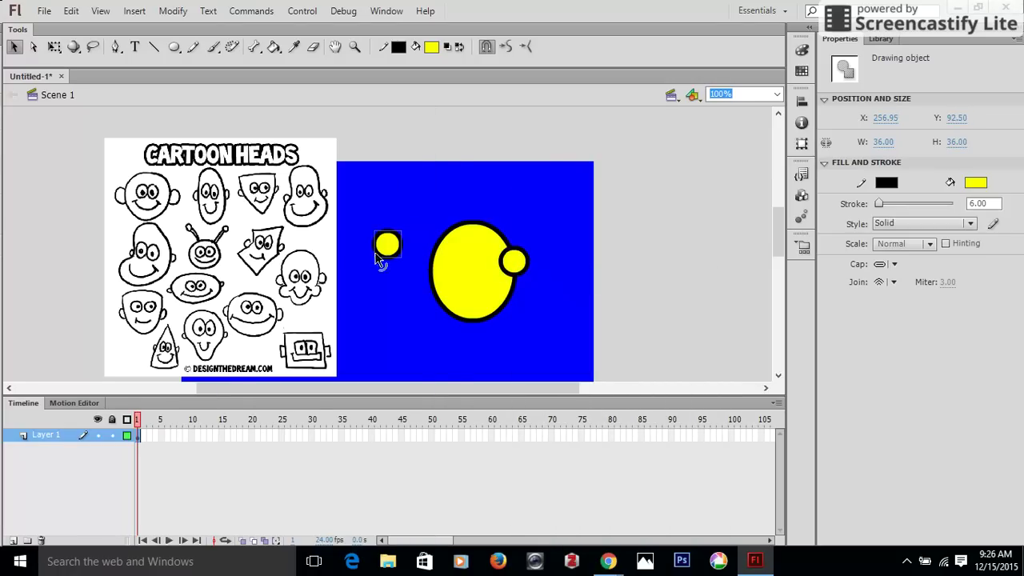
left_click_drag(390, 256, 436, 268)
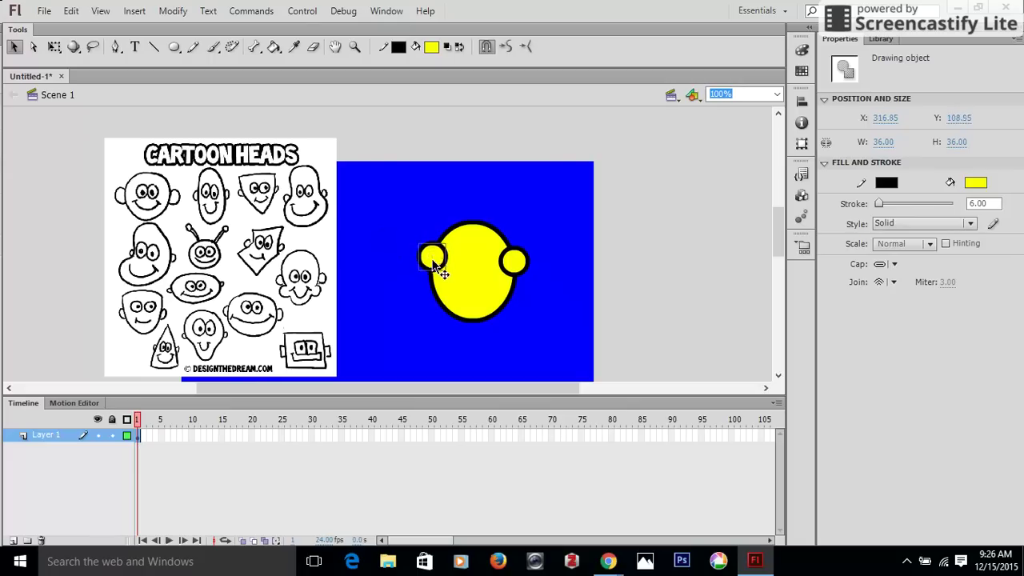
left_click(521, 257)
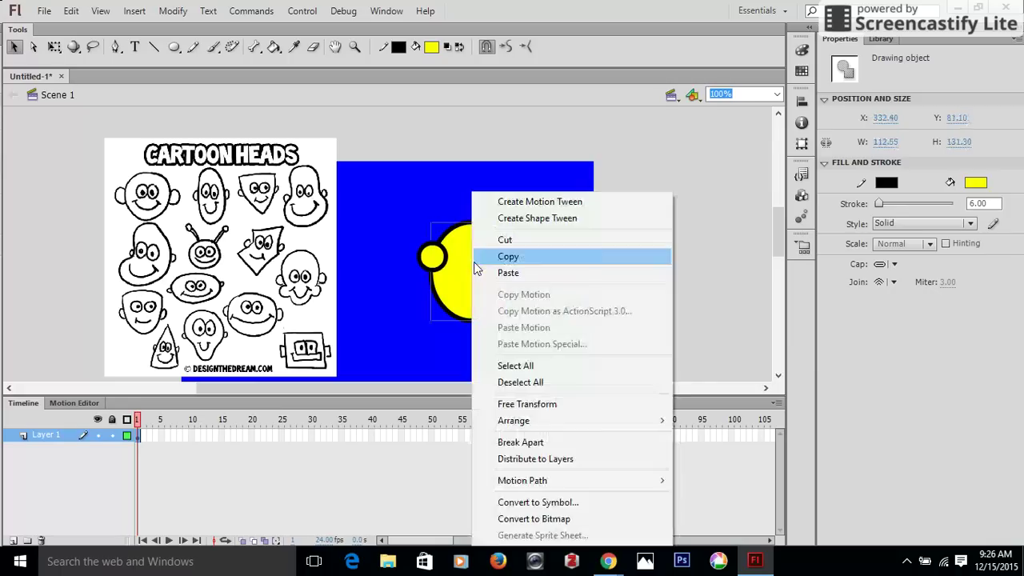
Bring the head oval to the front with Arrange > Bring to Front so the ears sit behind it.
right_click(473, 268)
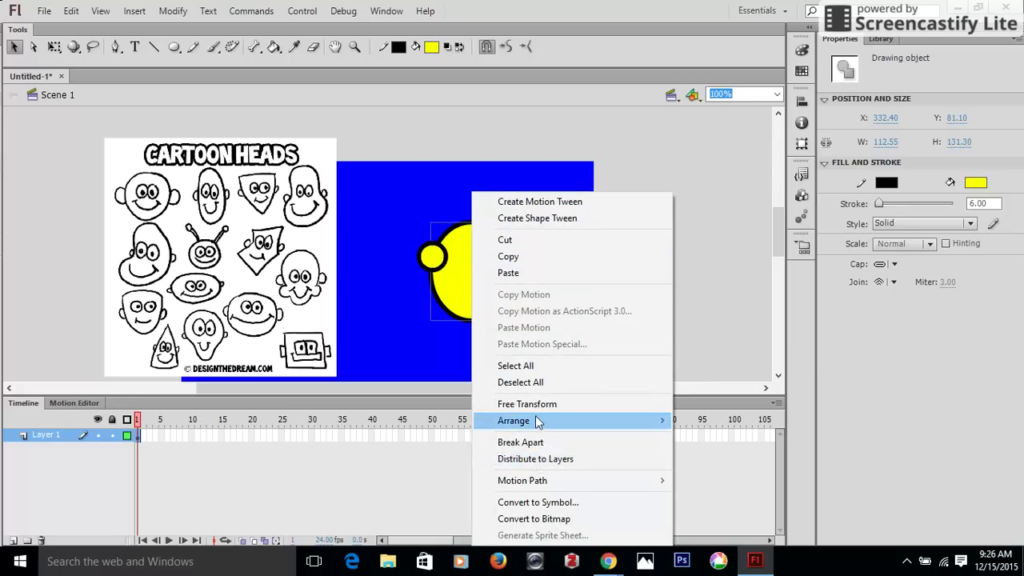
mouse_move(537, 421)
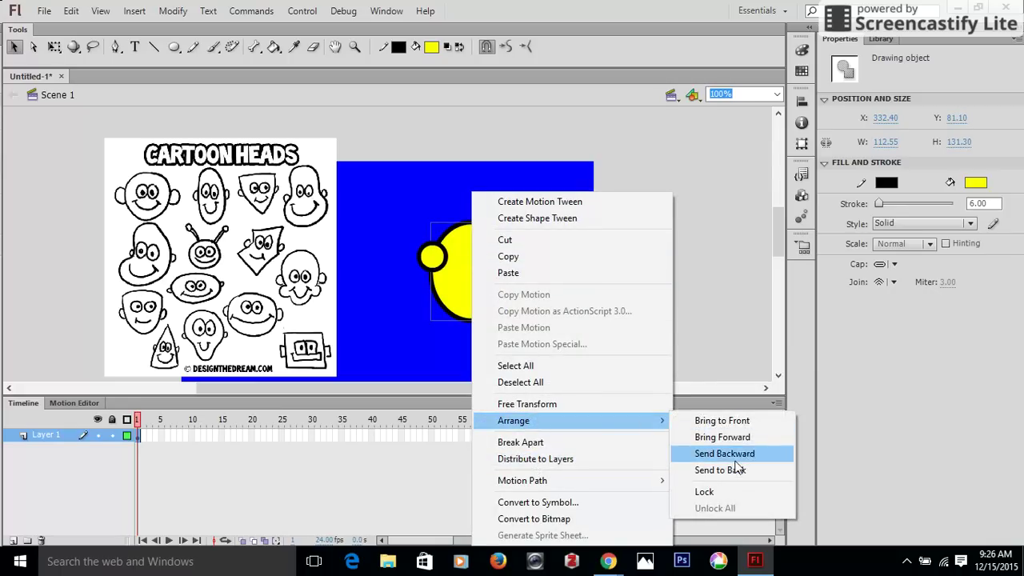
left_click(726, 422)
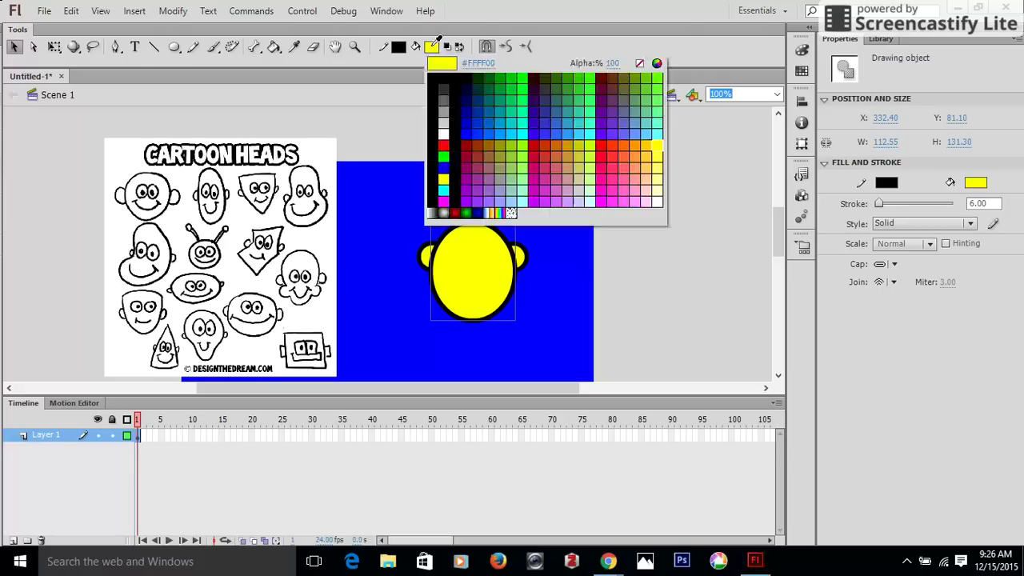
Try a white fill on the head, undo it to keep the yellow, and deselect.
left_click(431, 46)
left_click(443, 135)
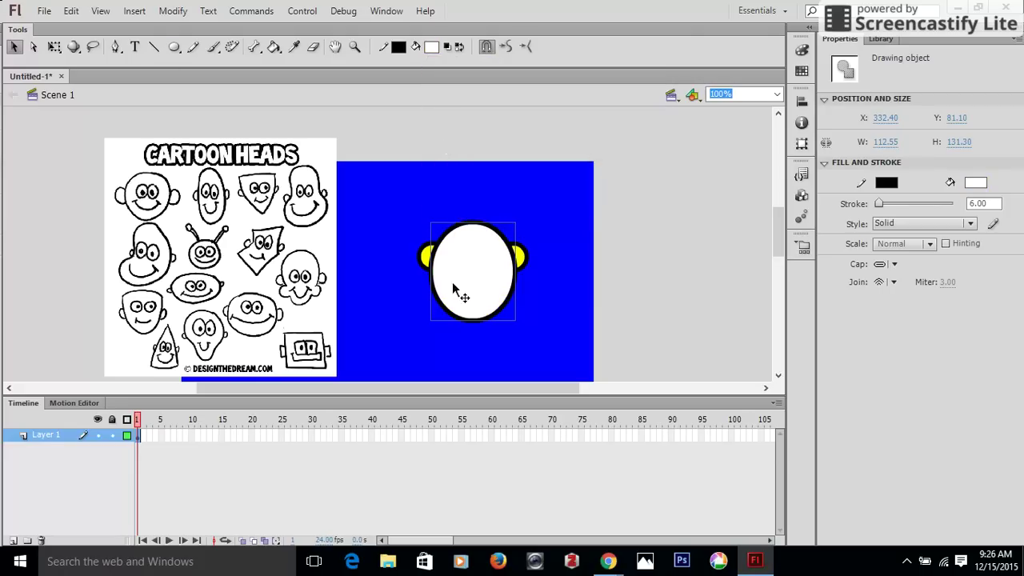
key("ctrl+z")
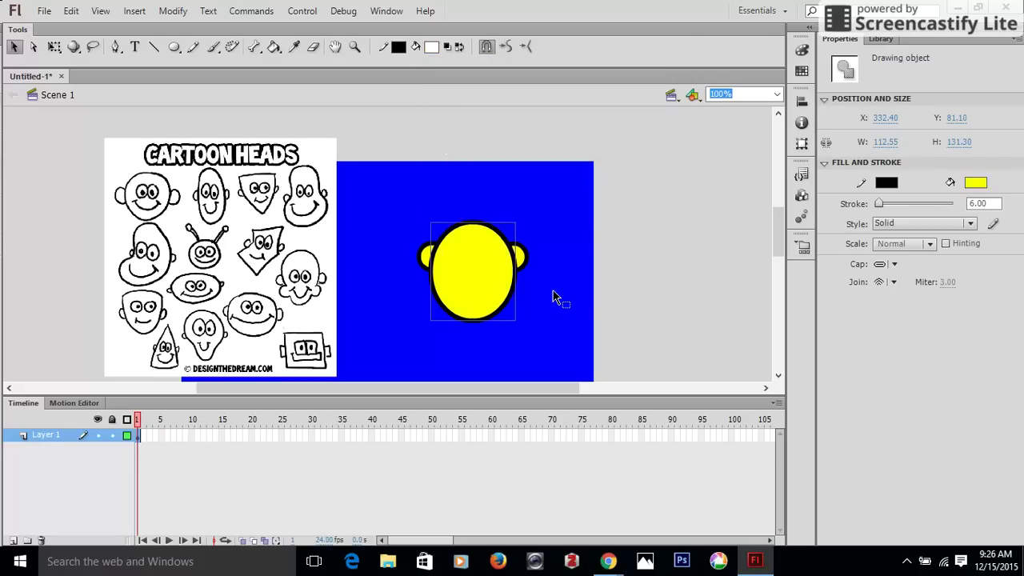
left_click(574, 254)
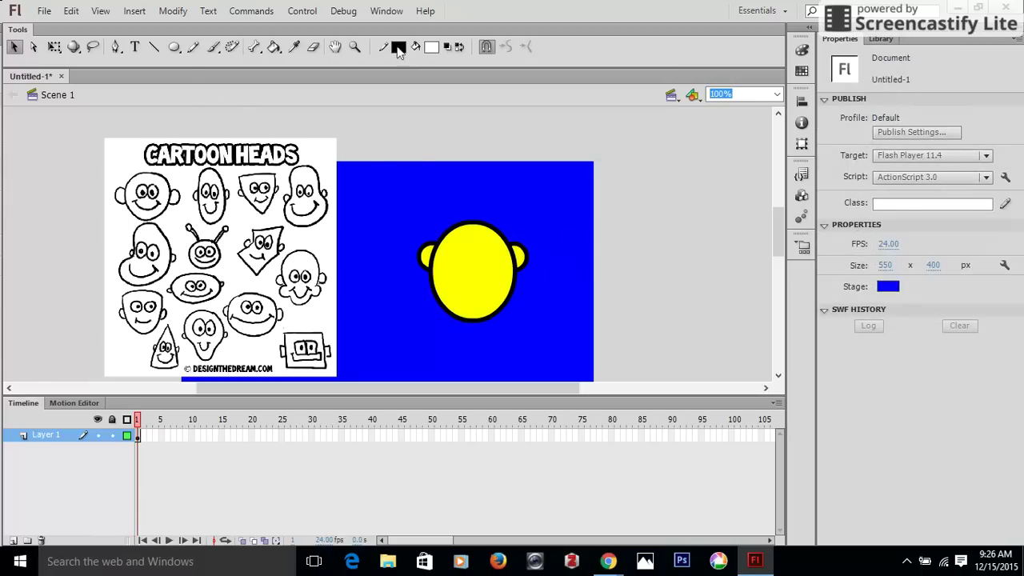
Set the Oval tool to a black fill with no outline for drawing pupils.
left_click(174, 46)
mouse_move(445, 250)
left_mouse_down()
mouse_move(461, 270)
mouse_move(487, 264)
mouse_move(492, 275)
left_mouse_up()
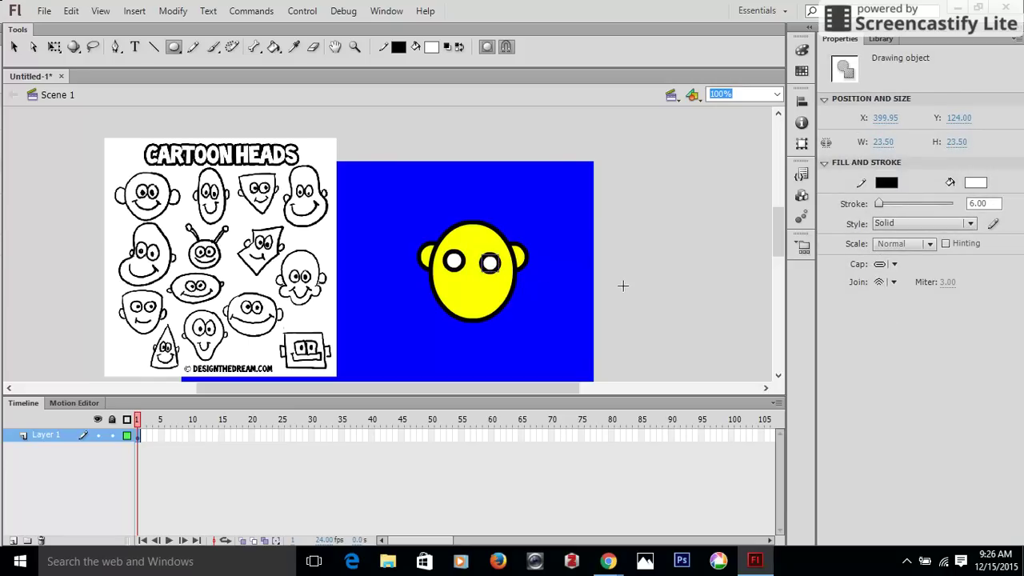
key("ctrl+z")
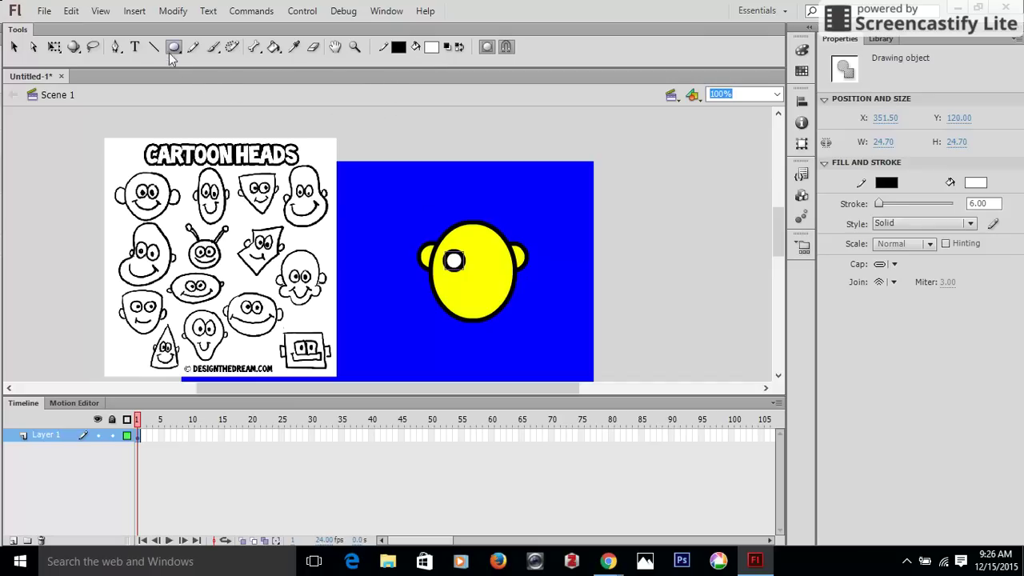
left_click_drag(173, 47, 173, 49)
left_click(211, 47)
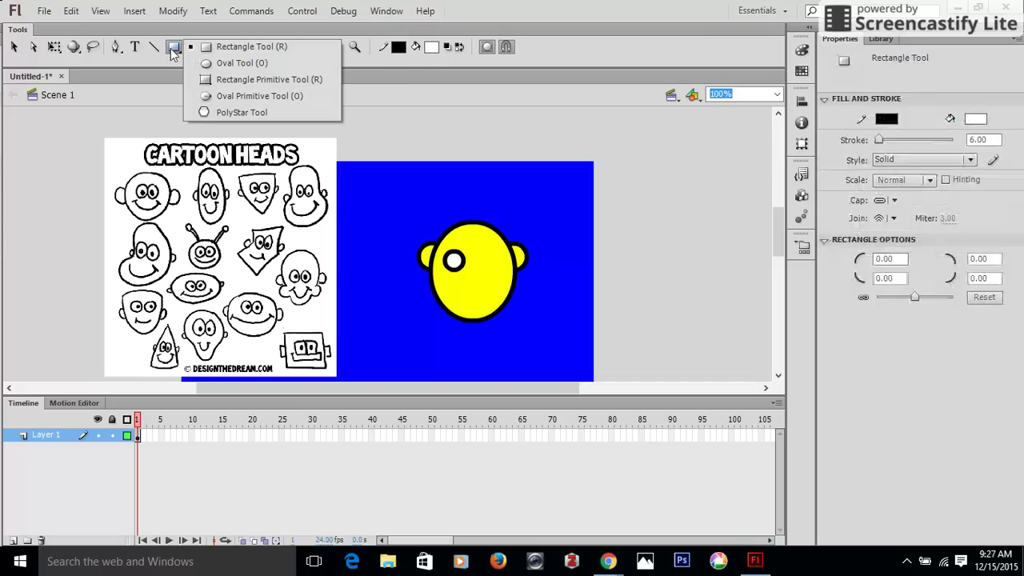
left_click(212, 59)
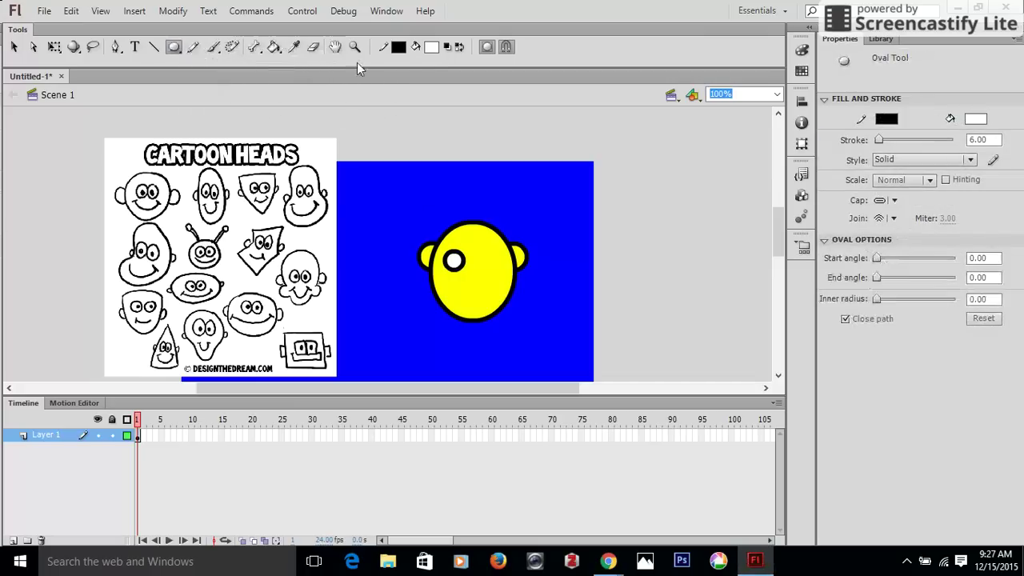
left_click(433, 48)
left_click(442, 78)
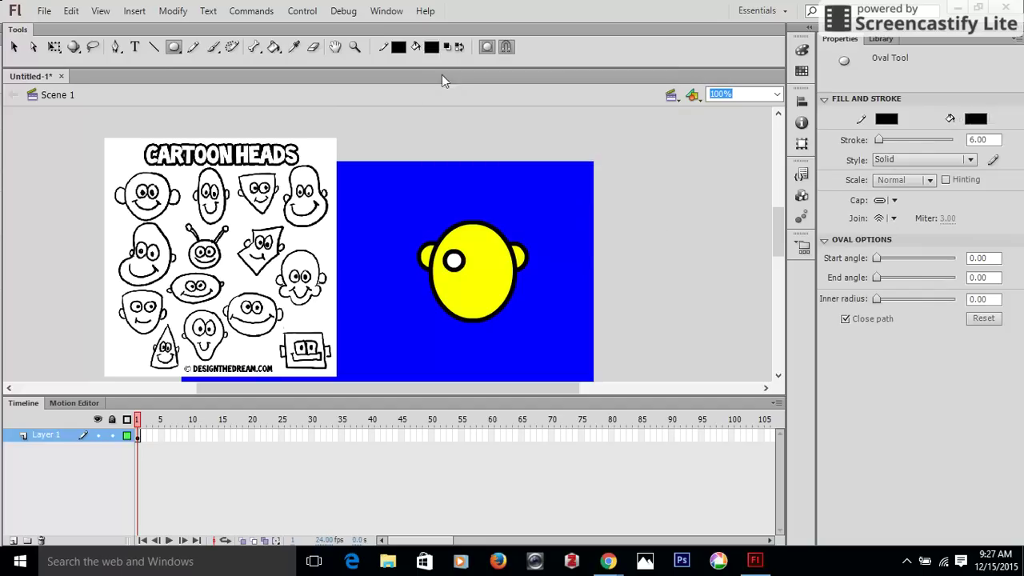
left_click(399, 47)
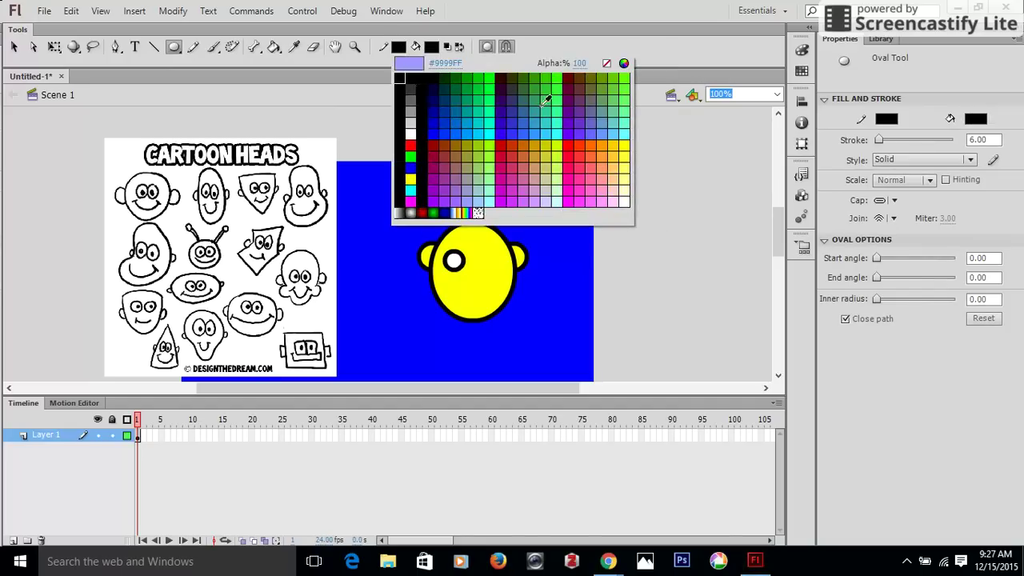
left_click(606, 64)
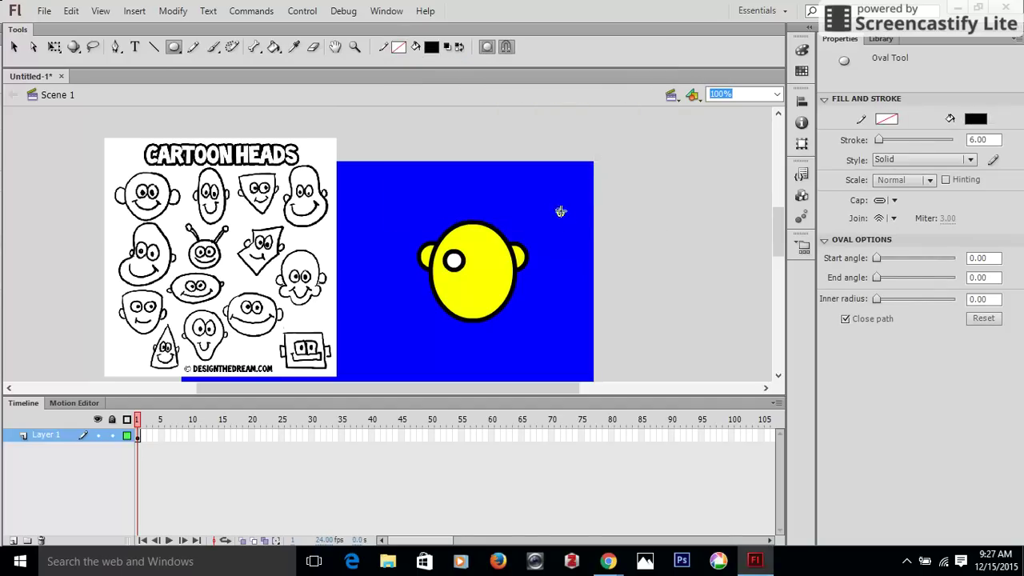
Draw a small black pupil and move it into the left eye.
left_click_drag(554, 208, 569, 221)
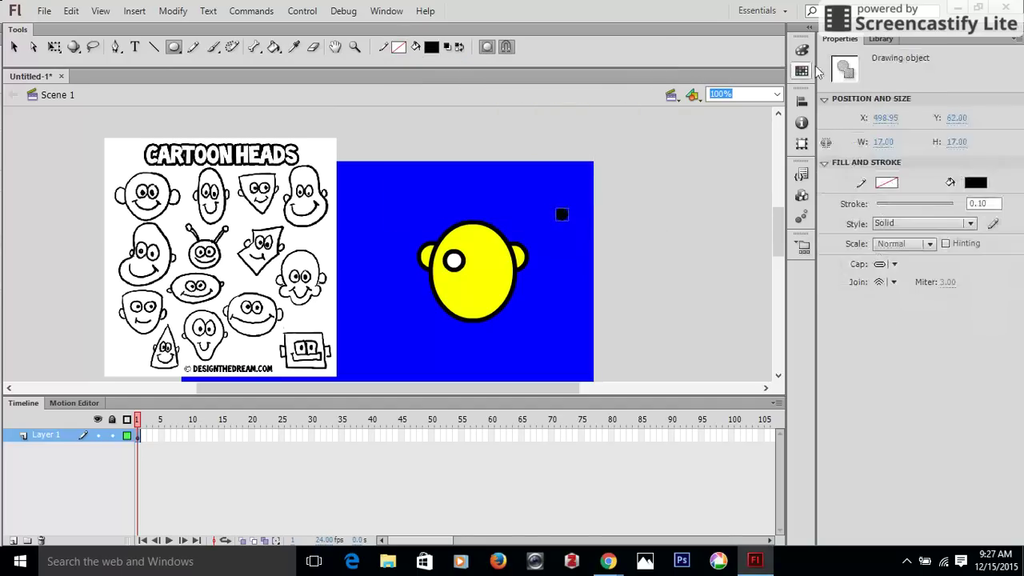
left_click(14, 47)
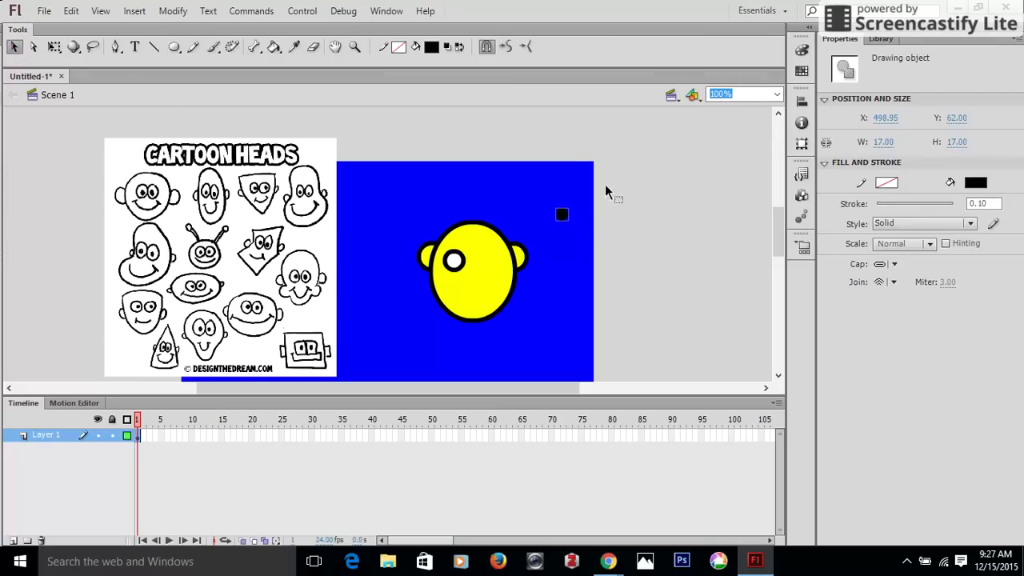
left_click_drag(570, 216, 455, 263)
Duplicate the left eye and place the copy as the right eye.
left_click(461, 262)
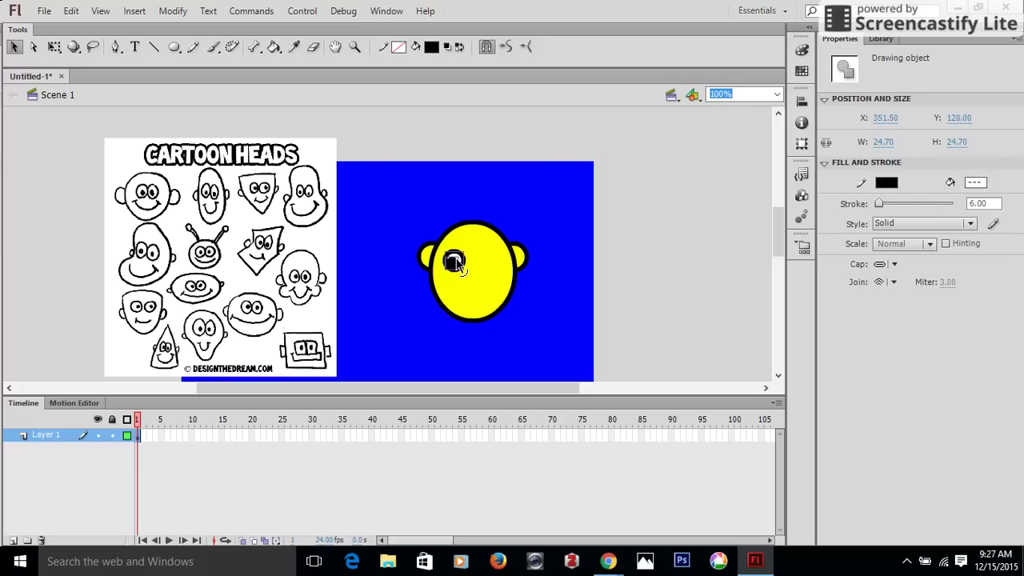
key("ctrl+v")
mouse_move(387, 244)
left_mouse_down()
mouse_move(452, 265)
mouse_move(493, 261)
left_mouse_up()
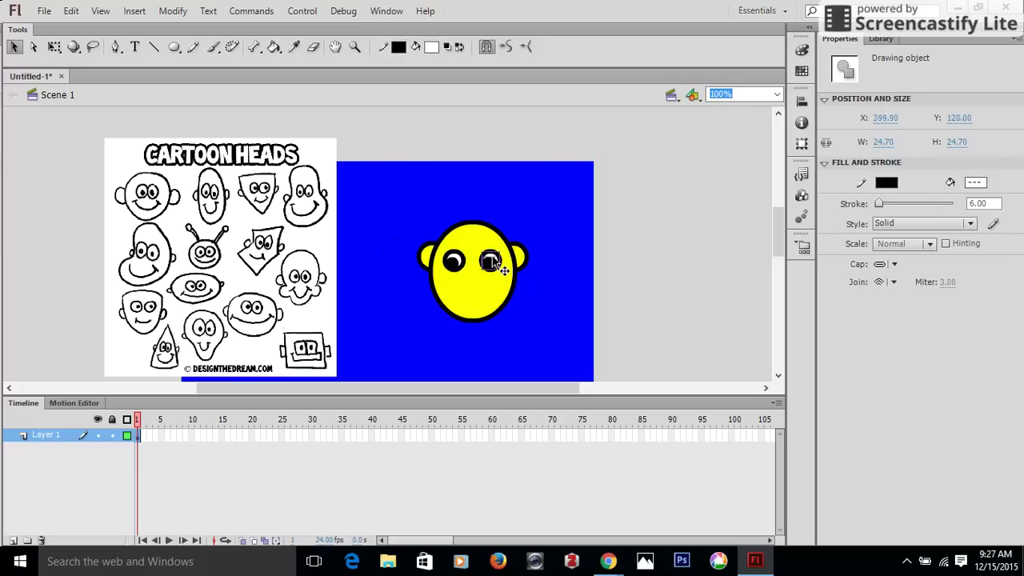
left_click(544, 310)
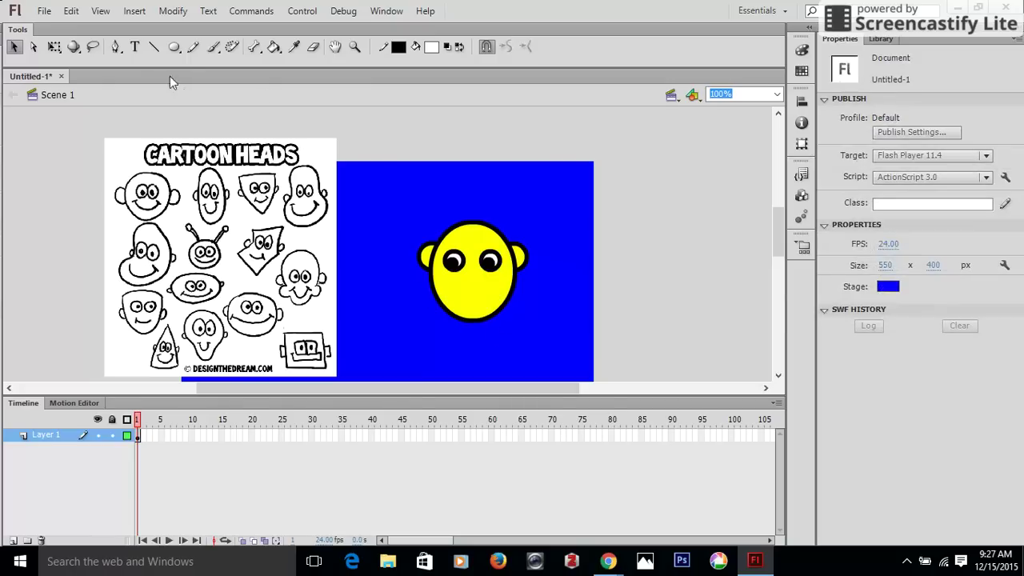
Set the Oval tool to a black outline with no fill.
left_click(174, 48)
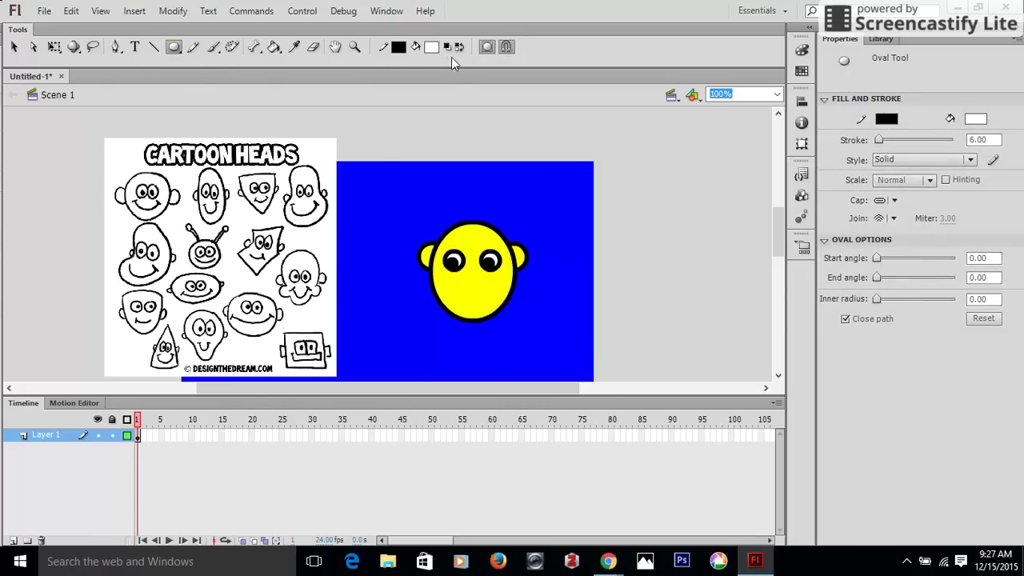
left_click(398, 46)
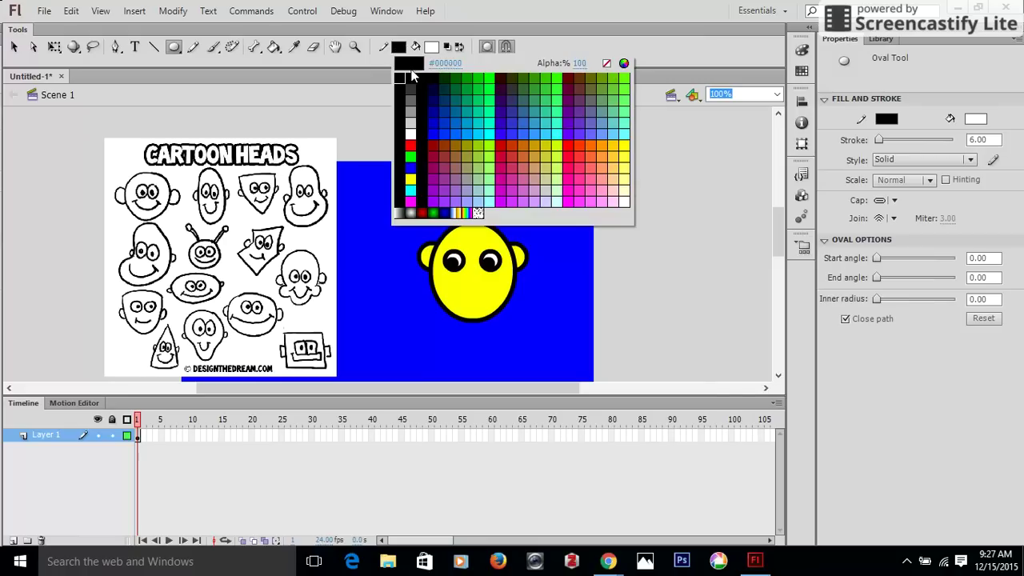
left_click(403, 76)
left_click(431, 47)
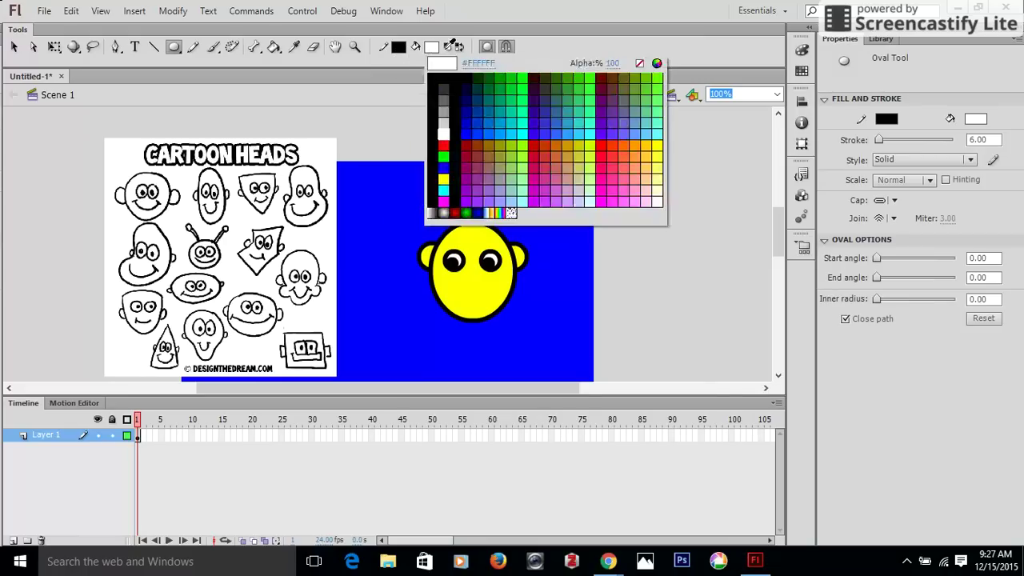
left_click(639, 64)
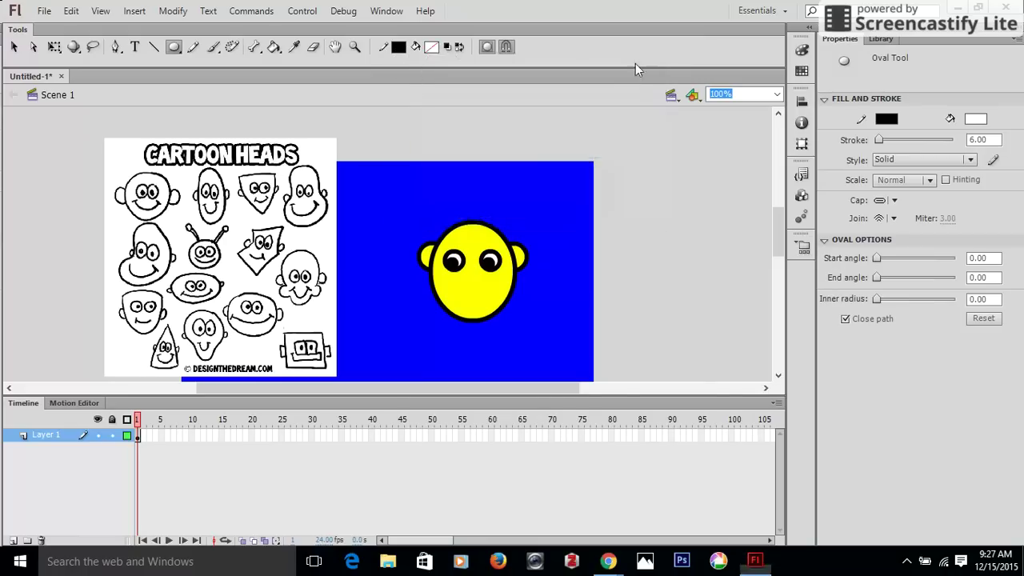
Draw an outlined circle, erase its top half, and move the 50.85 x 24.75 arc below the eyes.
left_click_drag(357, 189, 394, 231)
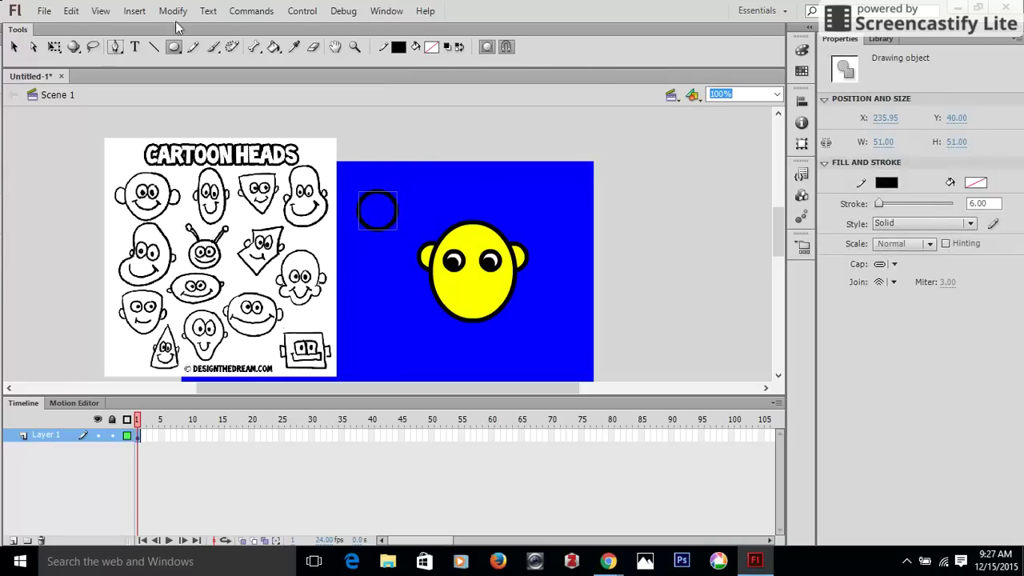
left_click(15, 48)
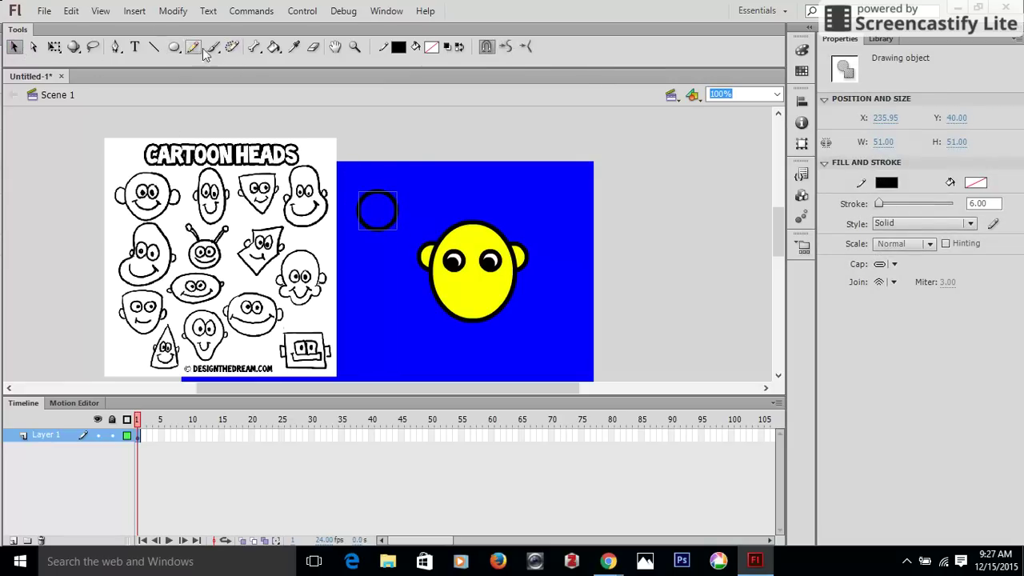
left_click(313, 47)
mouse_move(355, 200)
left_mouse_down()
mouse_move(401, 207)
mouse_move(356, 198)
left_mouse_up()
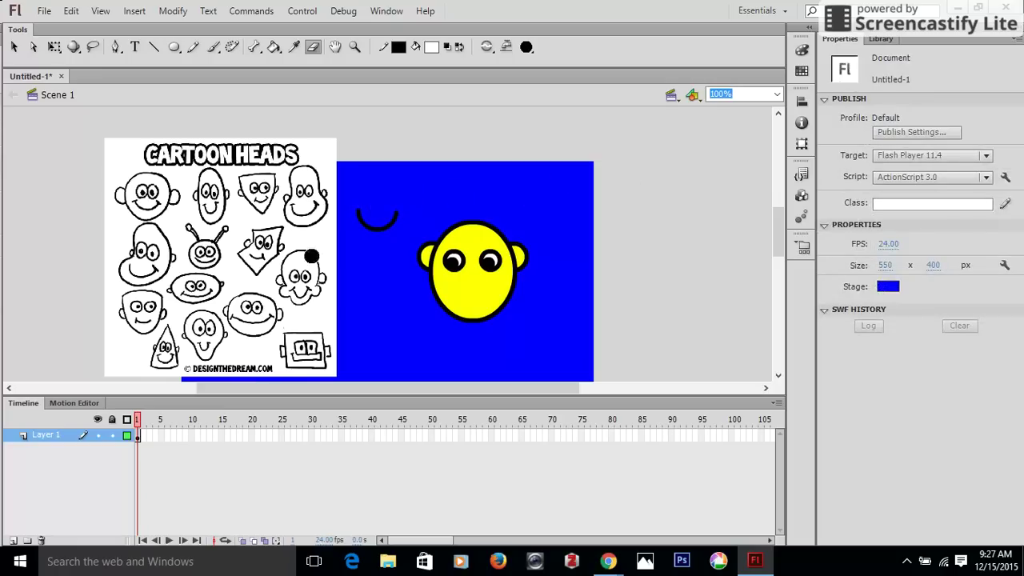
left_click(13, 48)
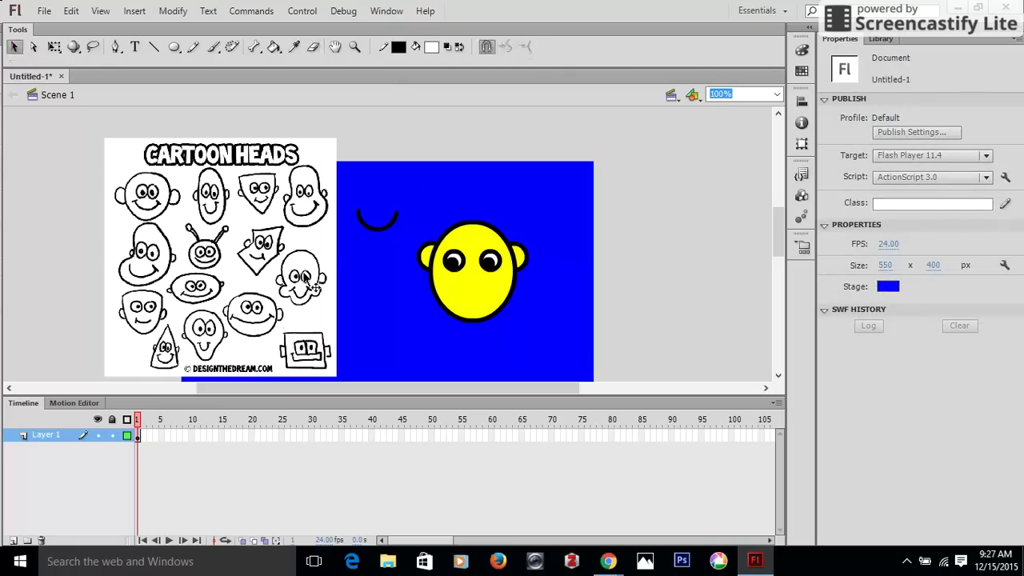
left_click(373, 232)
left_click_drag(373, 232, 465, 301)
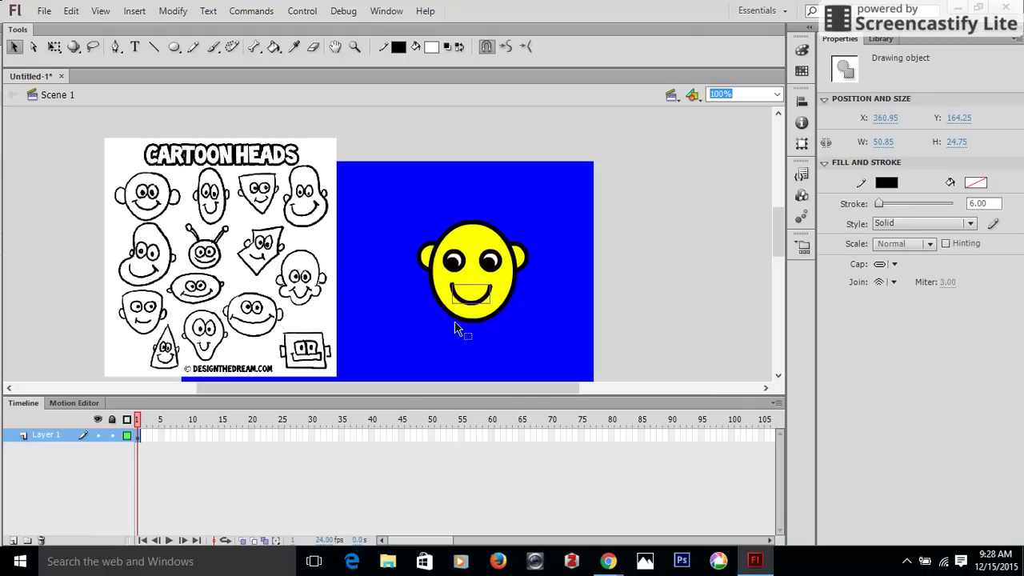
key("Right")
key("Right")
key("Right")
Duplicate the smile with copy and paste, then select the pasted copy.
left_click(584, 324)
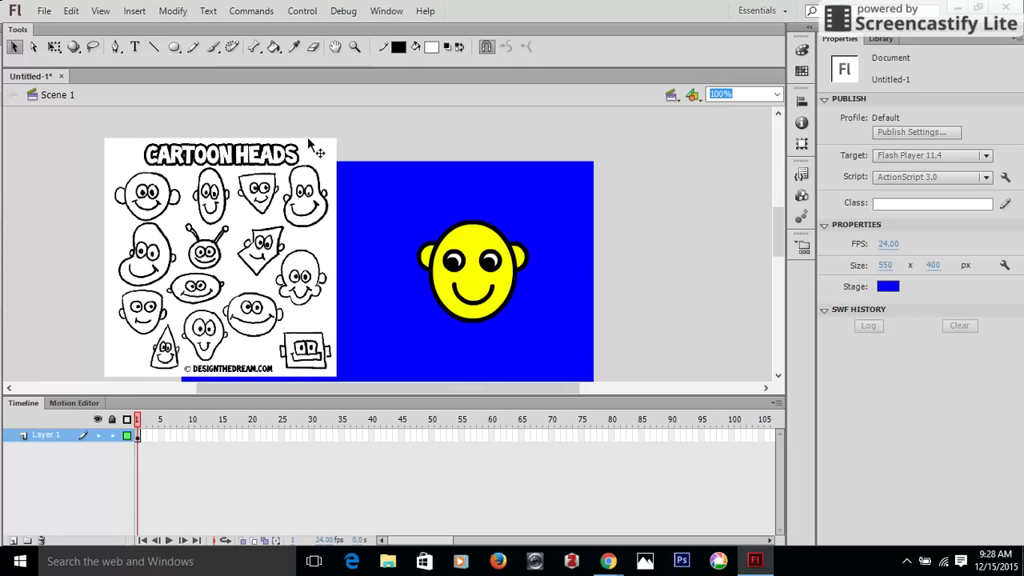
left_click(479, 306)
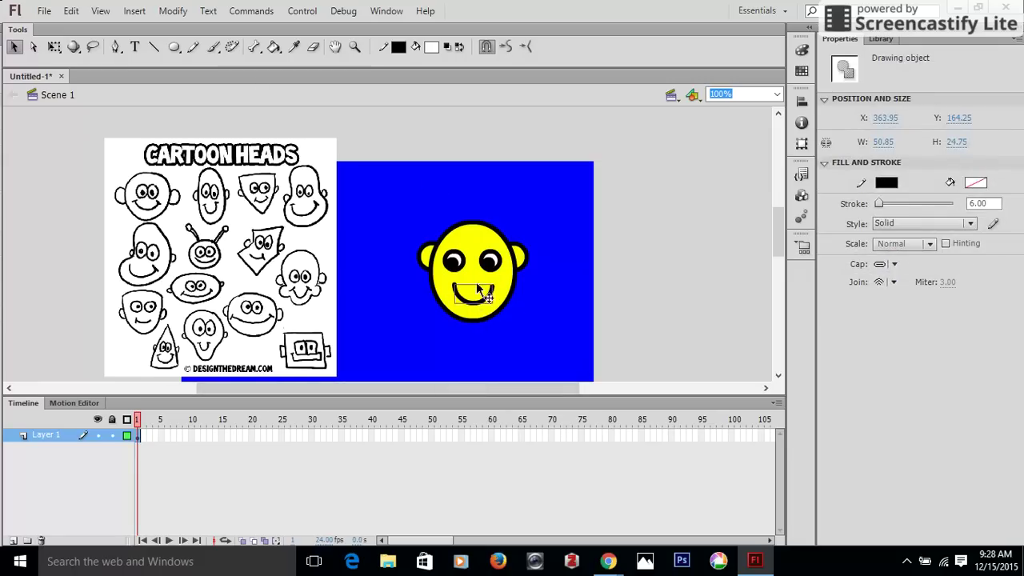
key("ctrl+c")
key("ctrl+v")
left_click(416, 246)
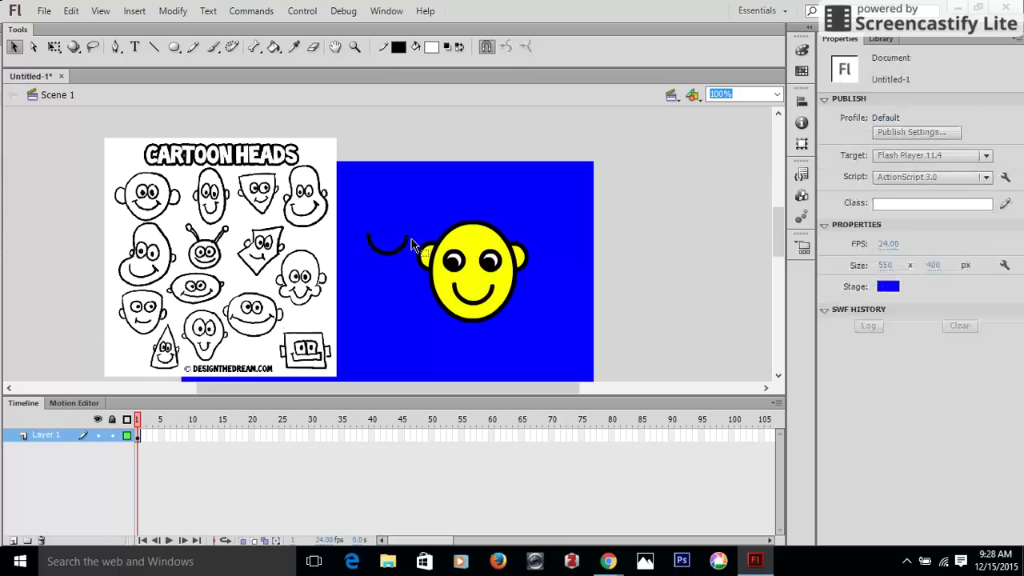
left_click(388, 252)
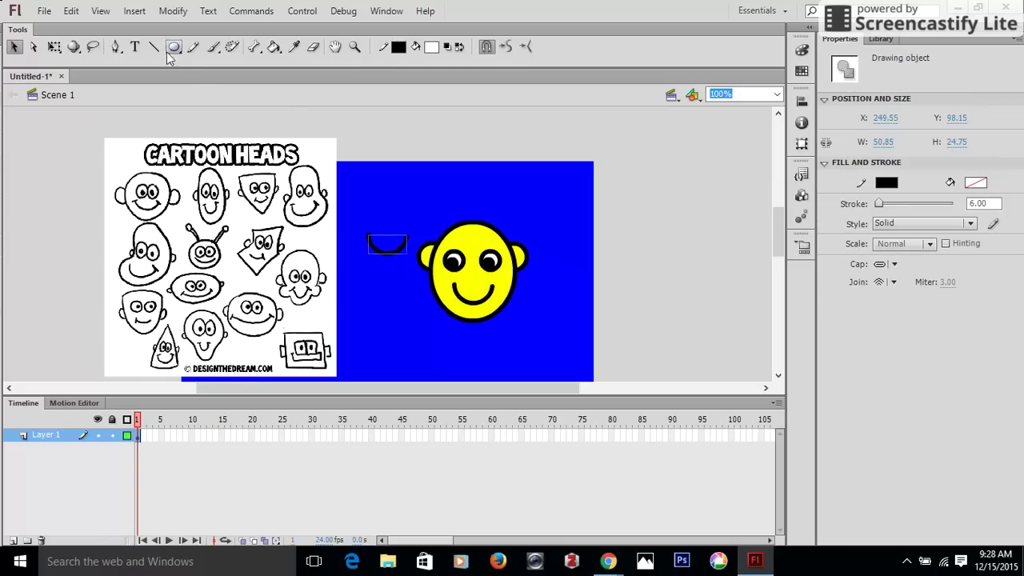
Narrow the smile copy to a small 19.55 x 15.10 arc and place it between the eyes as the nose.
left_click(53, 46)
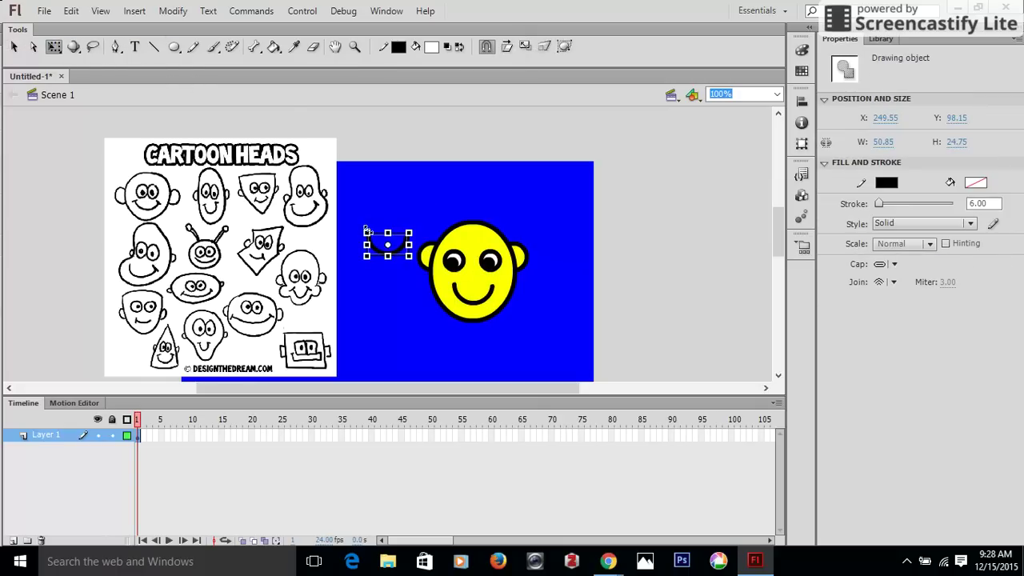
mouse_move(409, 244)
left_mouse_down()
mouse_move(370, 251)
mouse_move(369, 241)
mouse_move(472, 286)
left_mouse_up()
left_click(392, 207)
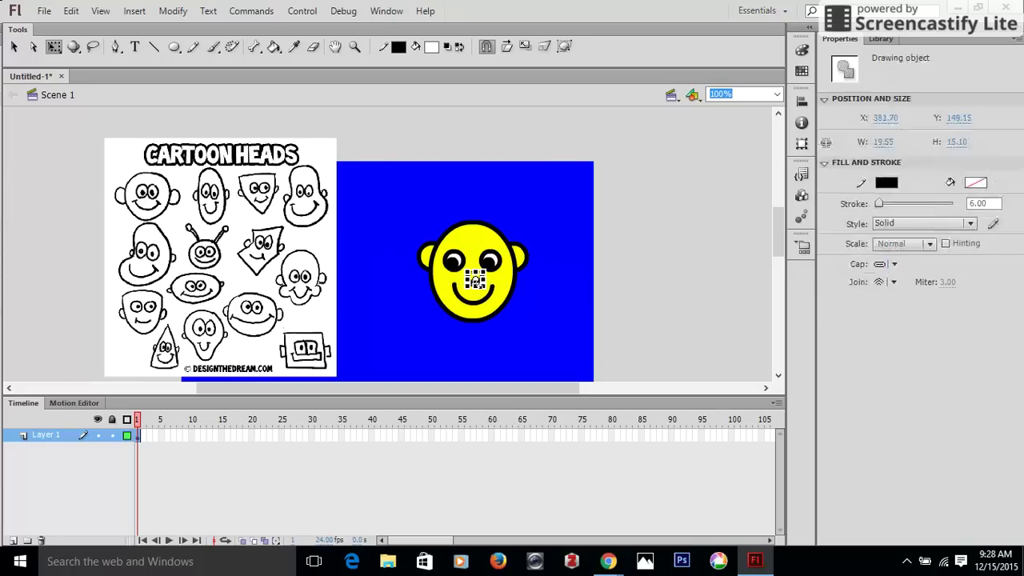
left_click(552, 294)
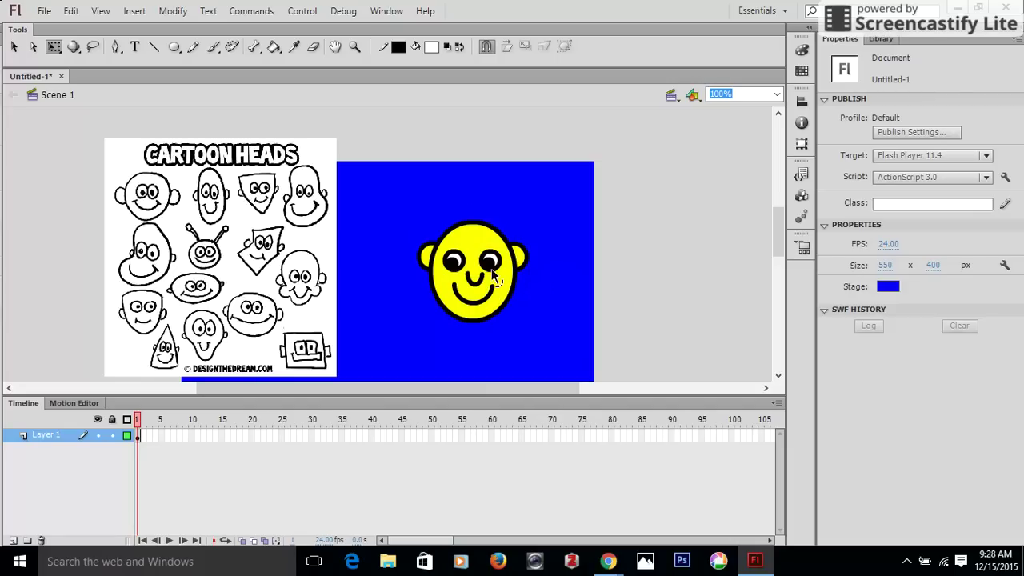
left_click(174, 47)
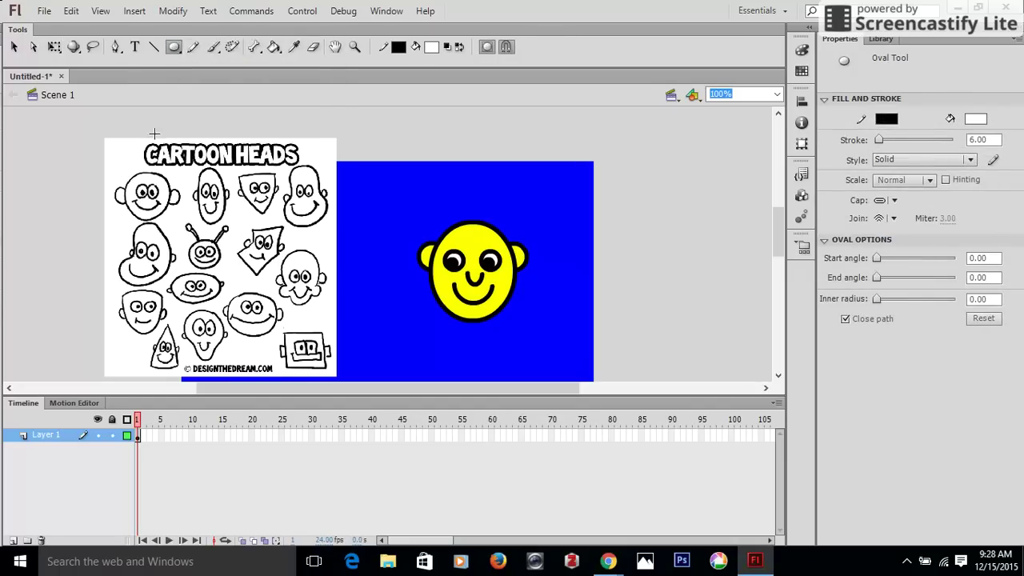
left_click(312, 46)
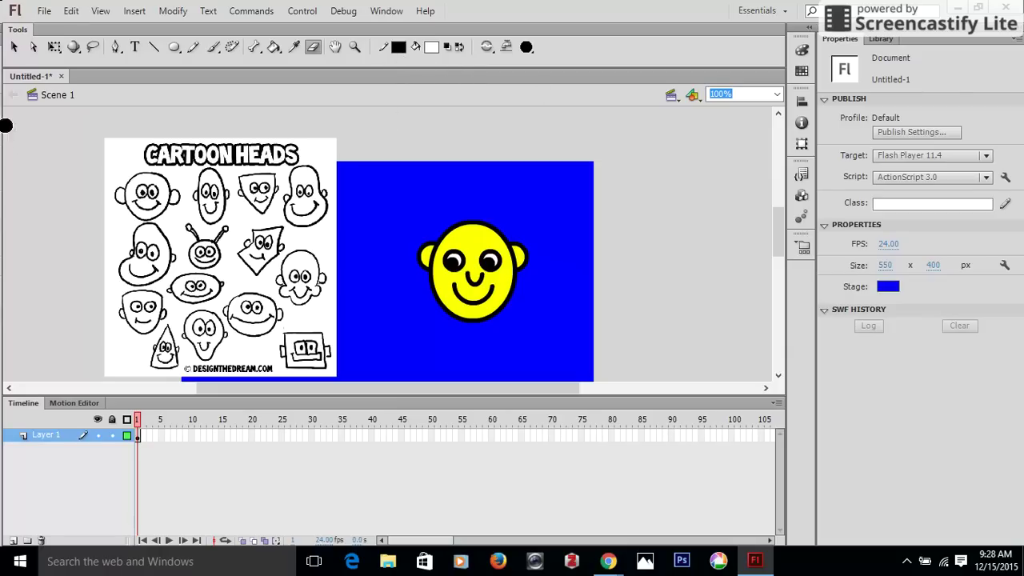
left_click(13, 49)
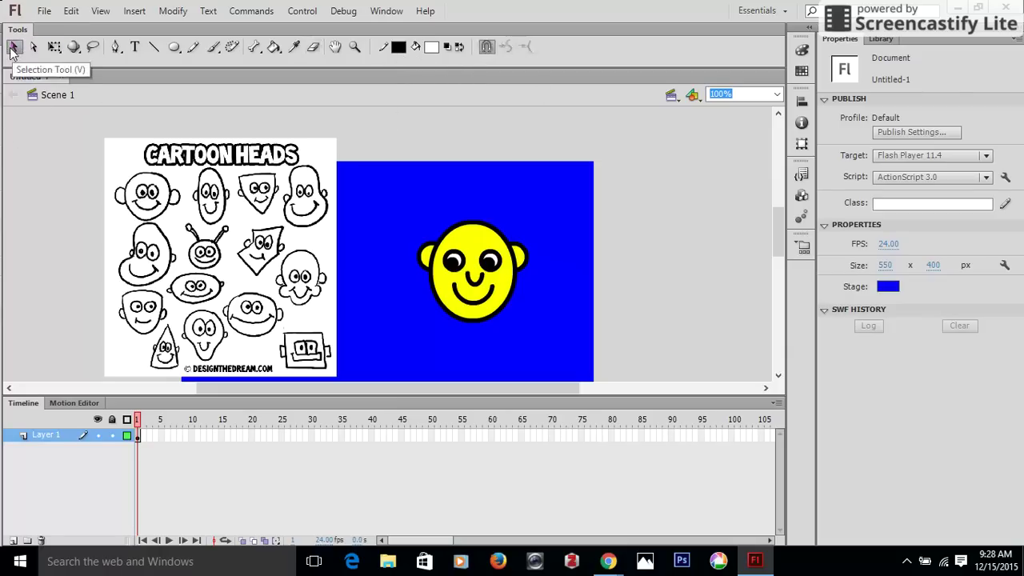
left_click(135, 438)
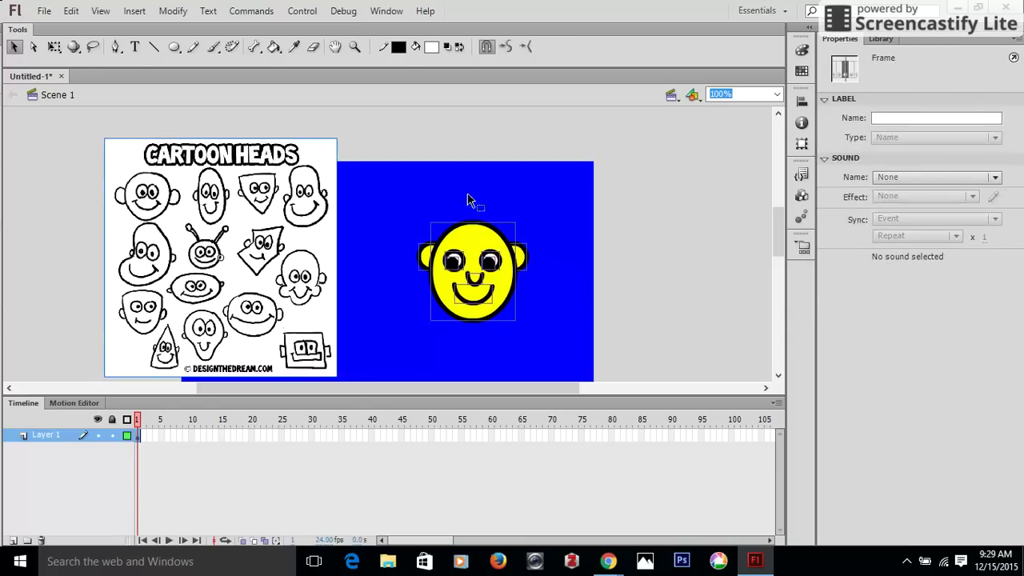